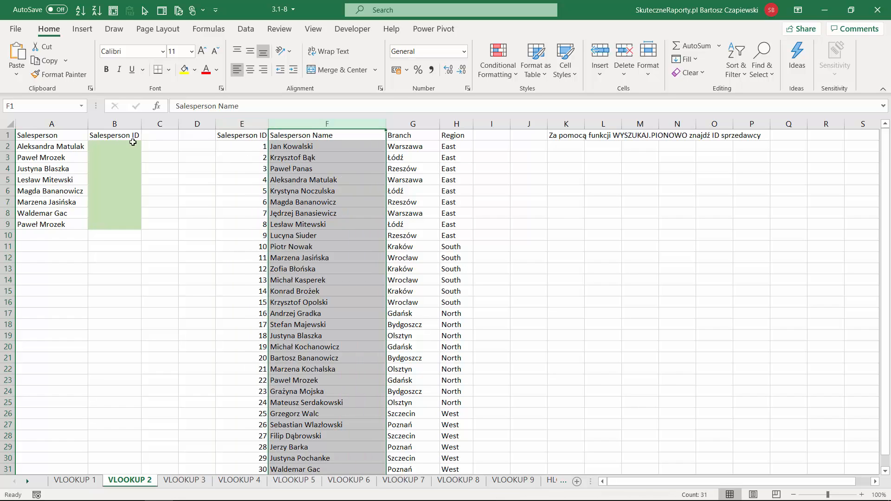
# - Try looking up the first salesperson's ID in B2 with =VLOOKUP(A2;E:F;1;0), and clear the cell again
pyautogui.click(116, 147)
pyautogui.write('=')
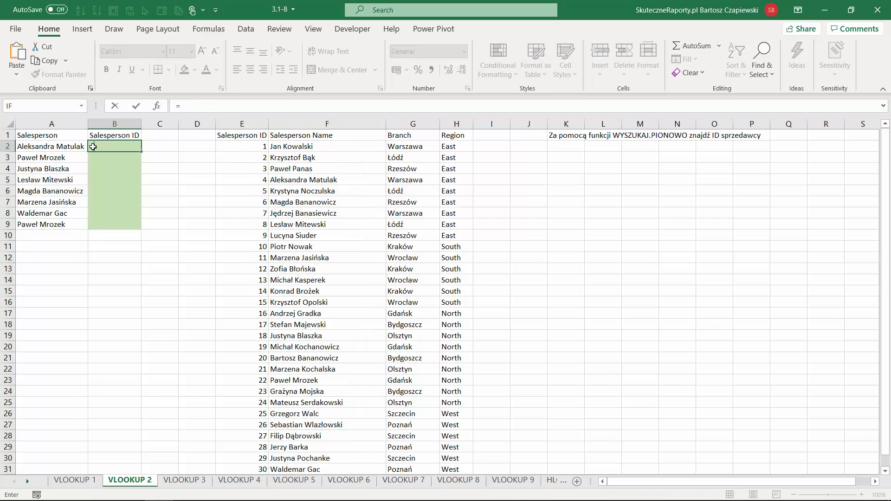
pyautogui.write('vlo')
pyautogui.press('Tab')
pyautogui.press('Left')
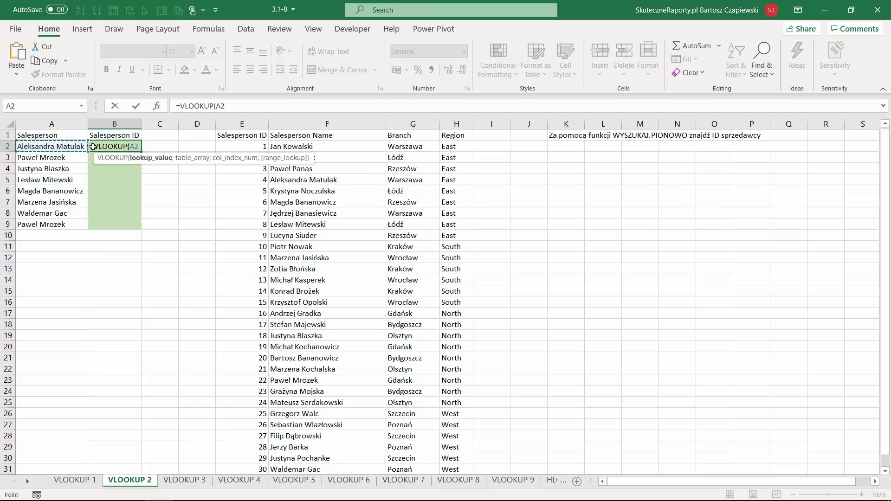
pyautogui.write(';')
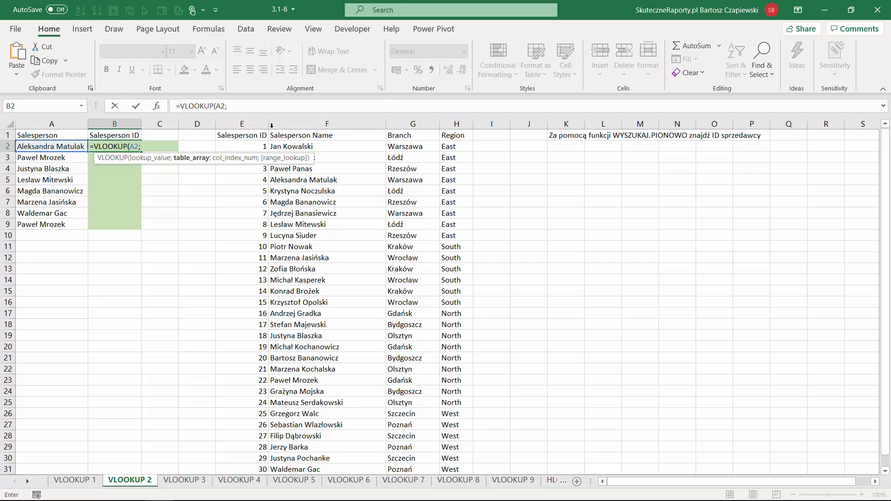
pyautogui.click(295, 122)
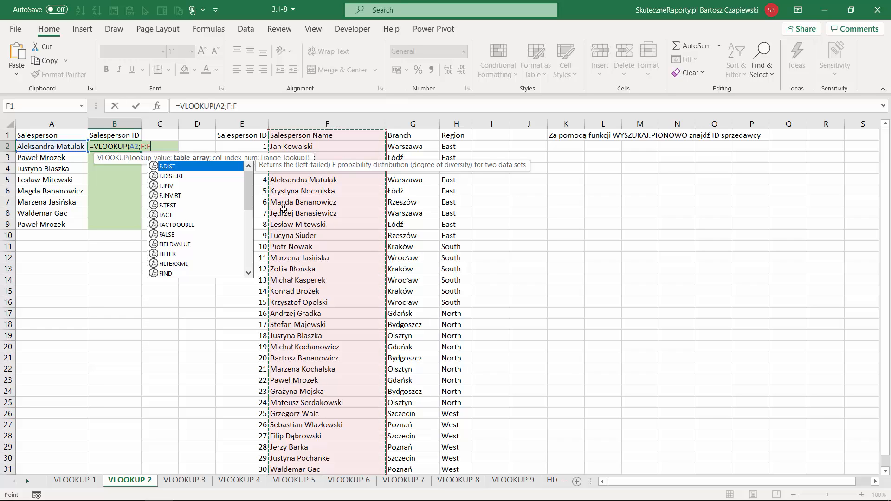
pyautogui.moveTo(317, 123); pyautogui.dragTo(222, 122)
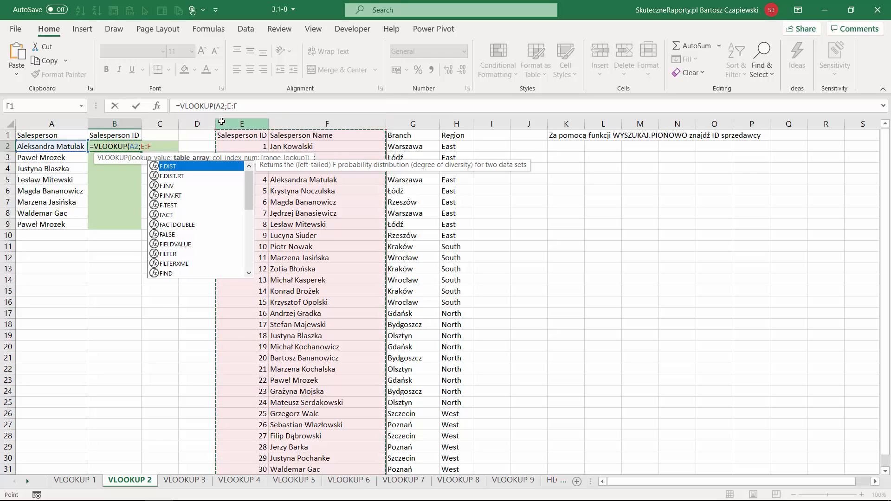
pyautogui.write(';1')
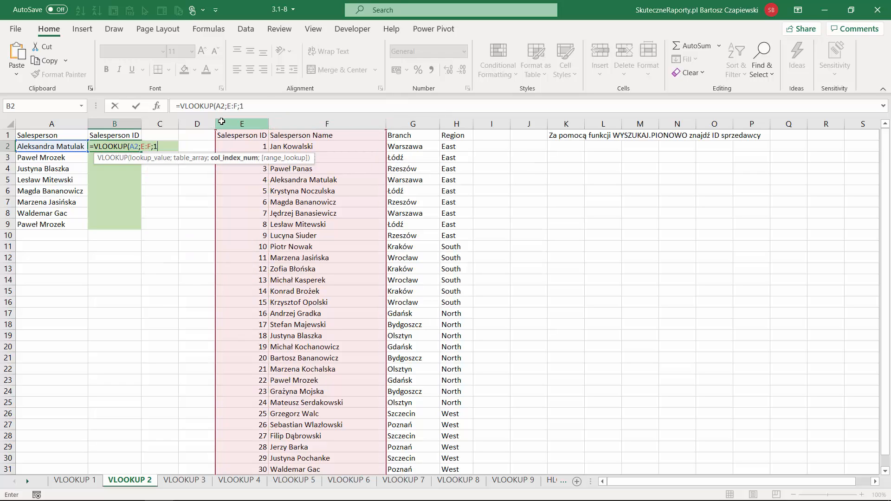
pyautogui.write(';0)')
pyautogui.press('Return')
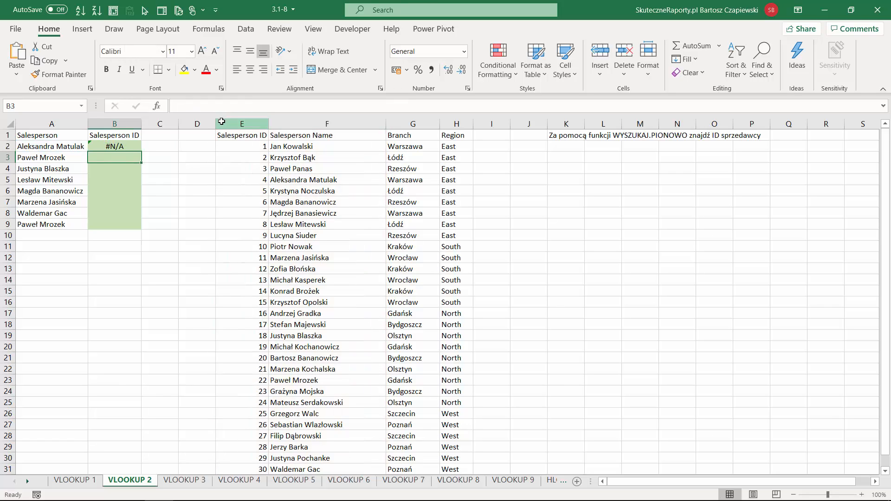
pyautogui.press('Up')
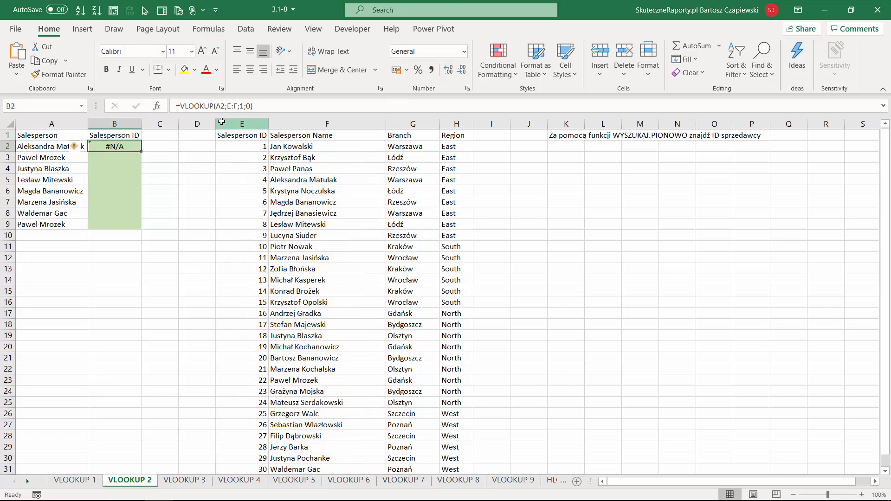
pyautogui.press('Delete')
# - Move the Salesperson ID column of the lookup table between the Salesperson Name and Branch columns without overwriting any data
pyautogui.click(222, 122)
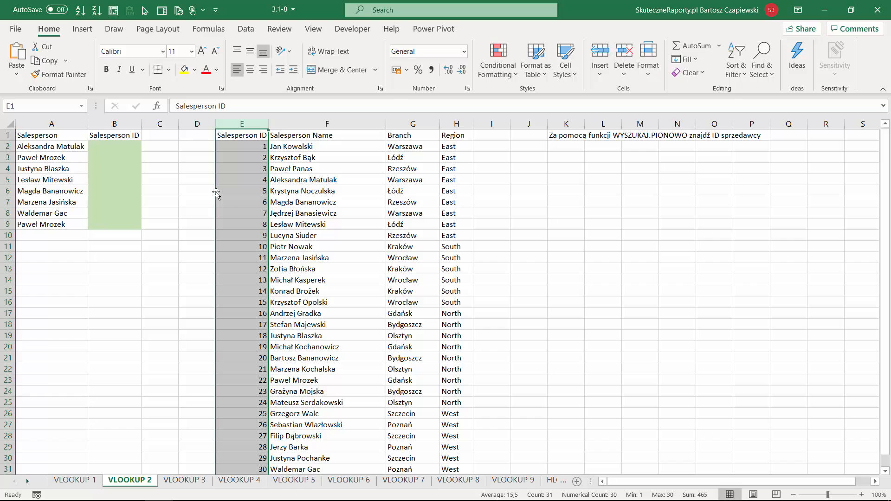
pyautogui.press('shift')
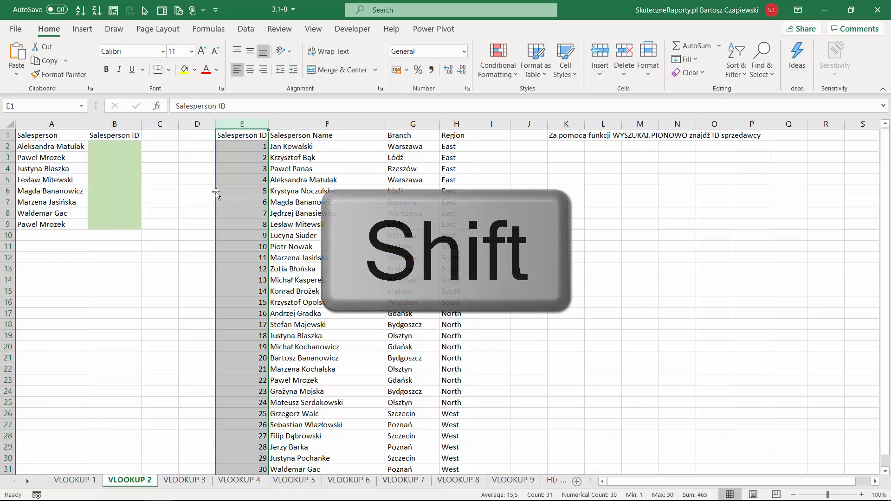
pyautogui.moveTo(216, 193); pyautogui.dragTo(371, 194)
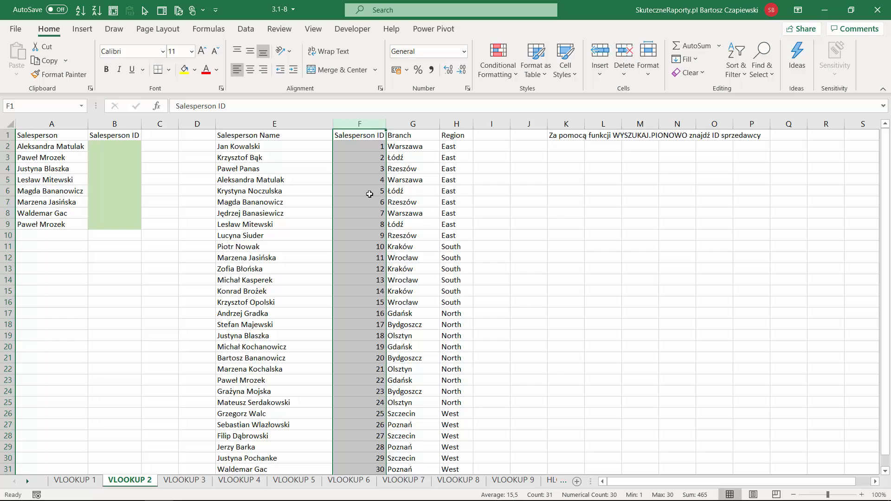
# - Start a VLOOKUP in B2 through the function arguments dialog, with A2 as lookup value and columns E:F as table array
pyautogui.click(125, 146)
pyautogui.write('=vlo')
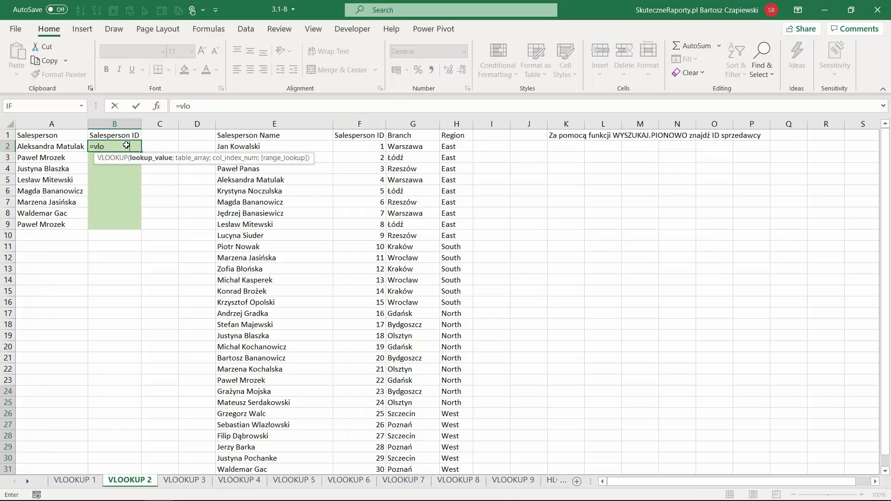
pyautogui.press('Tab')
pyautogui.click(157, 106)
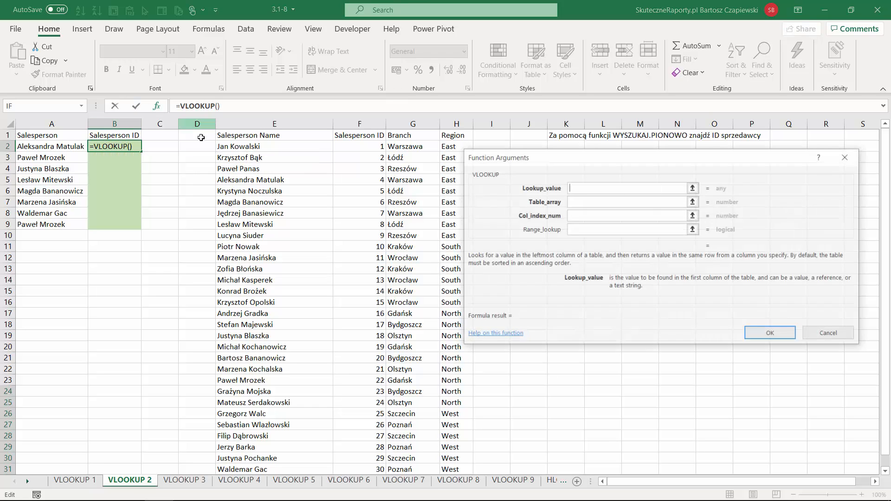
pyautogui.click(59, 150)
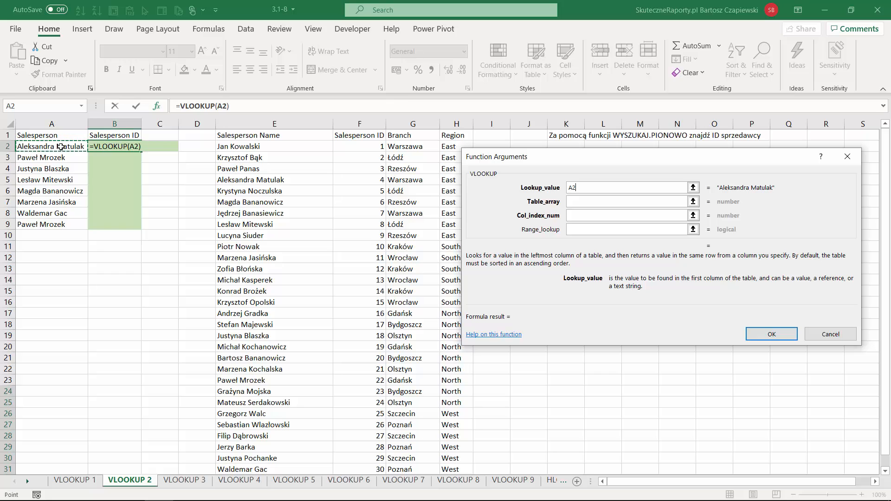
pyautogui.click(576, 201)
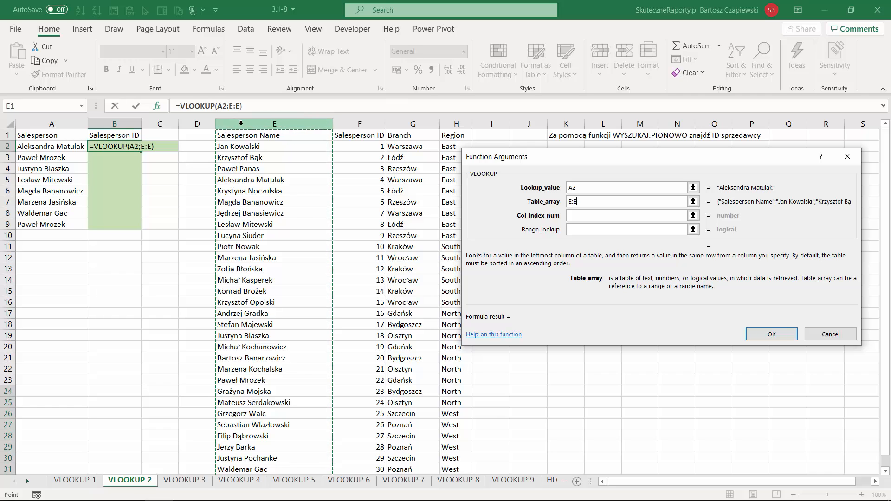
pyautogui.moveTo(240, 121); pyautogui.dragTo(355, 123)
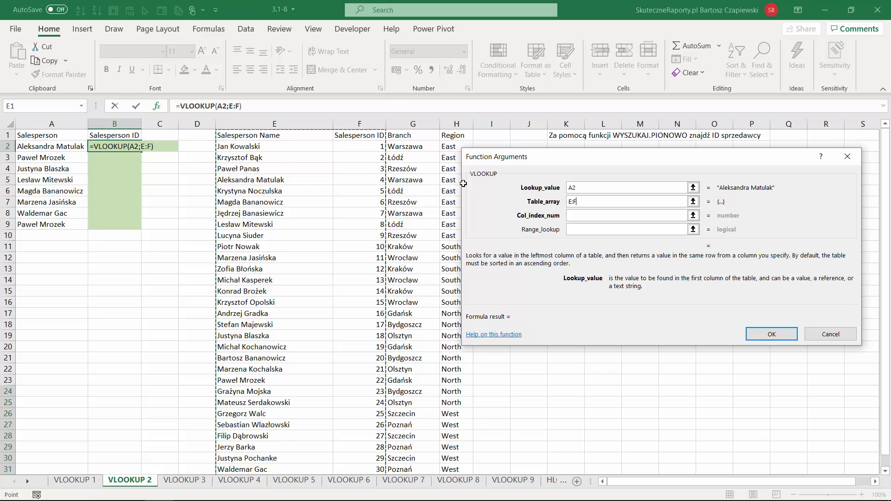
# - Complete the VLOOKUP with column index 2 and range lookup 0, and fill it down through B9
pyautogui.click(576, 216)
pyautogui.write('2')
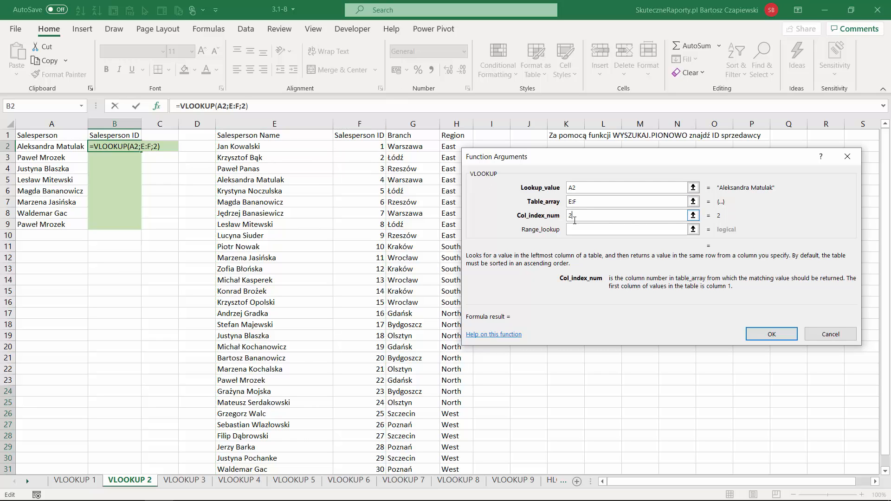
pyautogui.click(574, 226)
pyautogui.write('0')
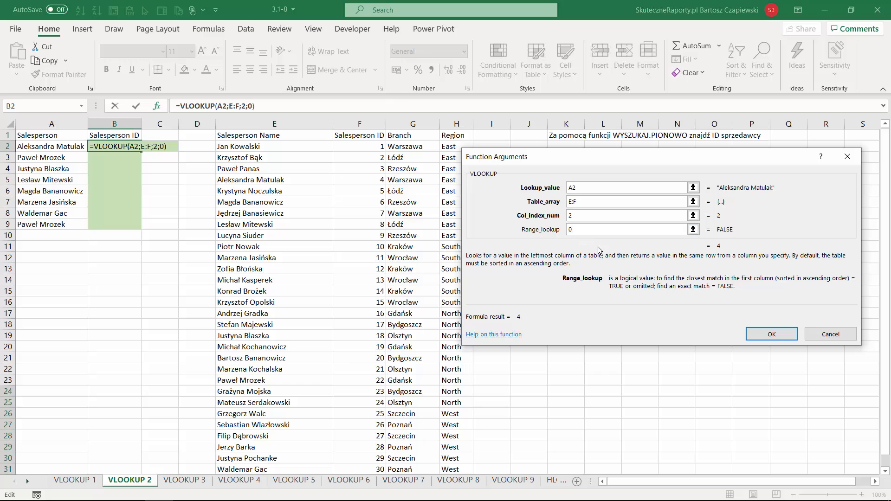
pyautogui.click(753, 332)
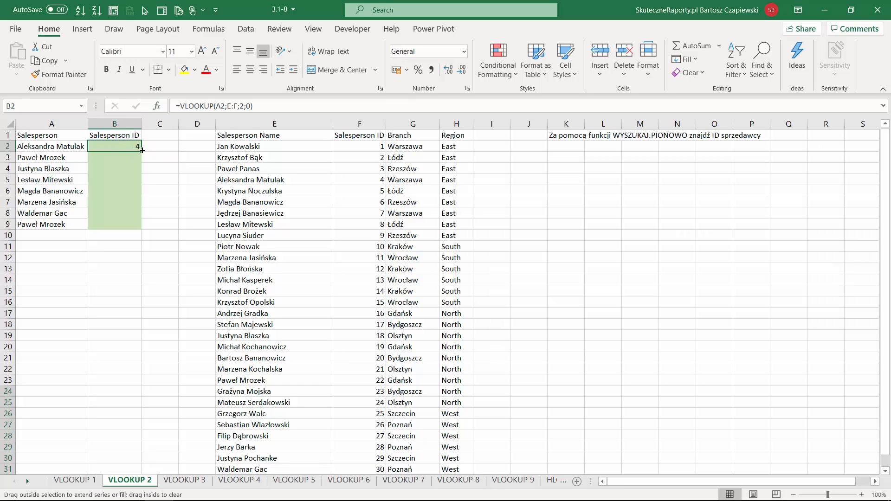
pyautogui.doubleClick(142, 152)
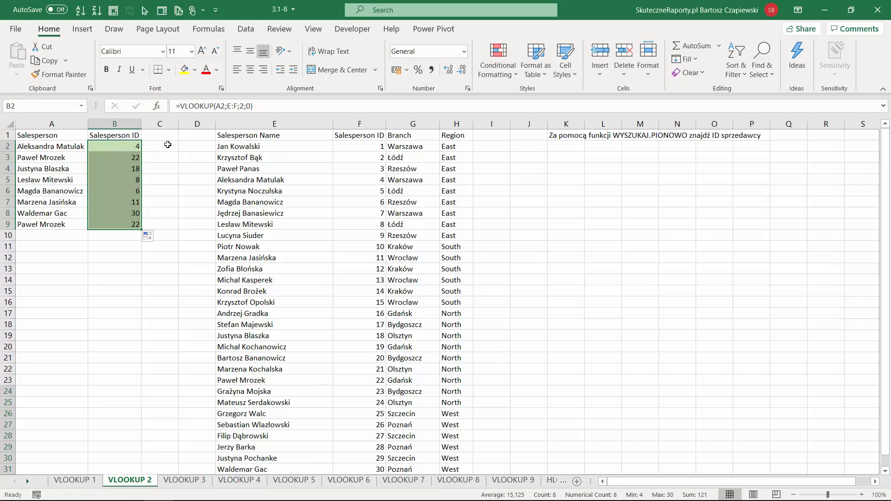
# - On the VLOOKUP 3 sheet, enter =VLOOKUP(A2;F:G;2;0) in C2 to look up the state for the first postcode
pyautogui.hotkey('ctrl', 'pagedown')
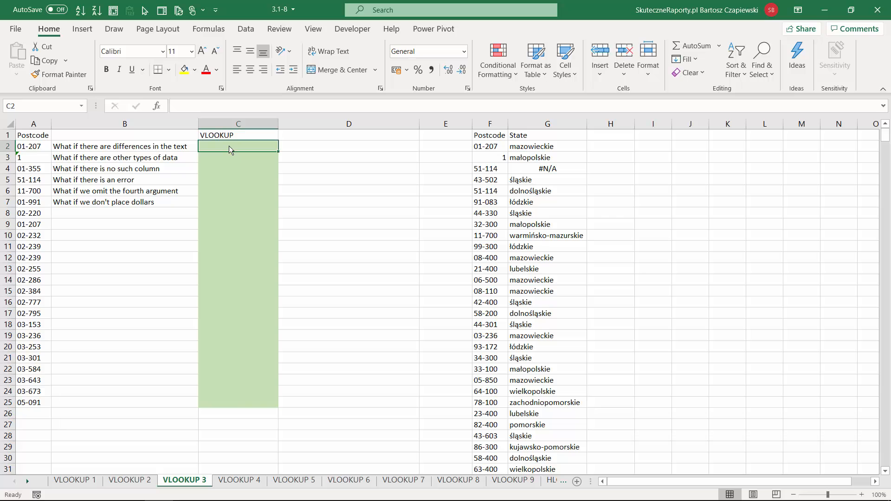
pyautogui.write('=vl')
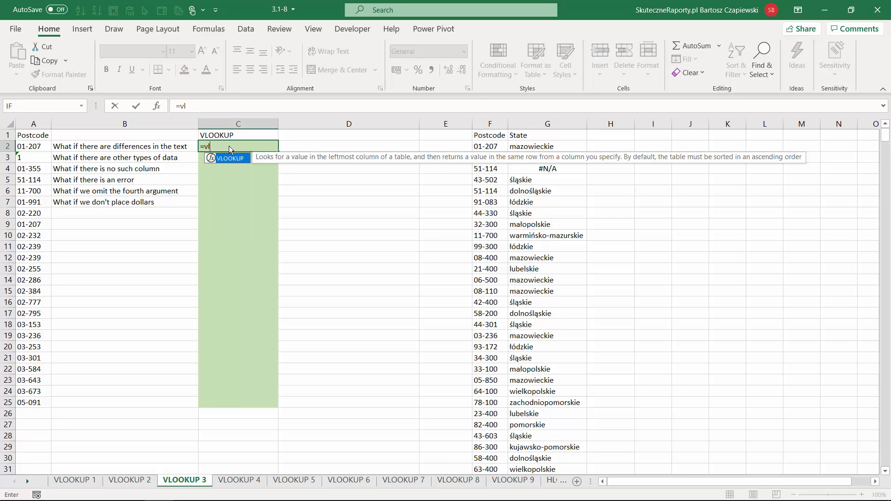
pyautogui.press('Tab')
pyautogui.click(41, 146)
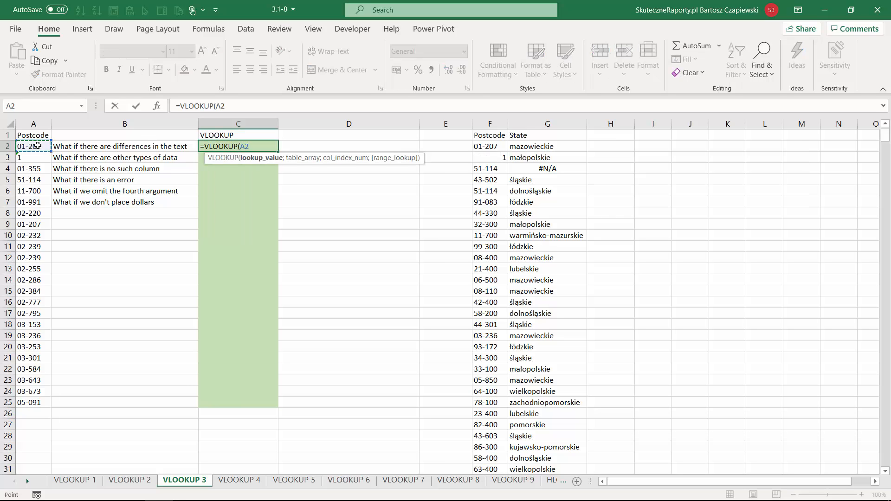
pyautogui.write(';')
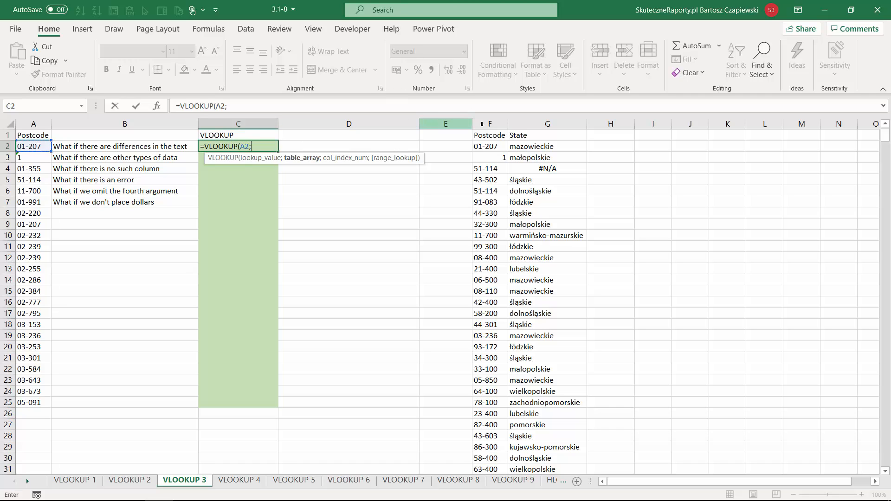
pyautogui.moveTo(491, 124); pyautogui.dragTo(556, 126)
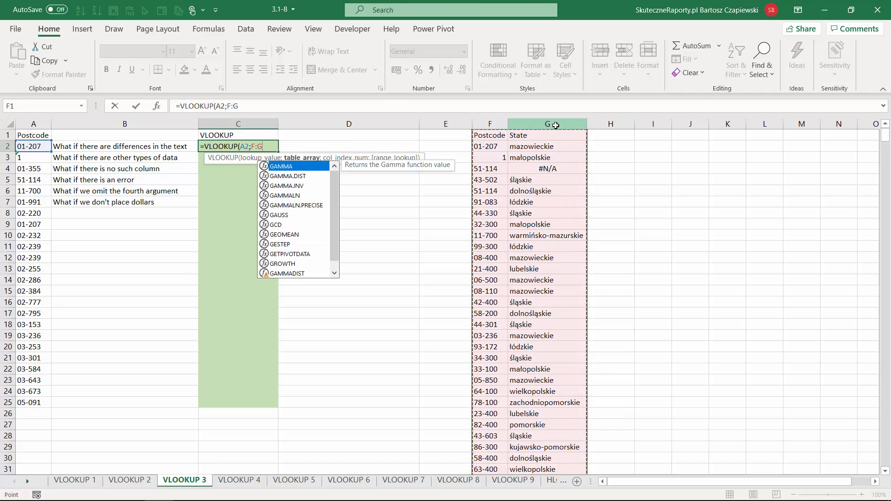
pyautogui.write(';2')
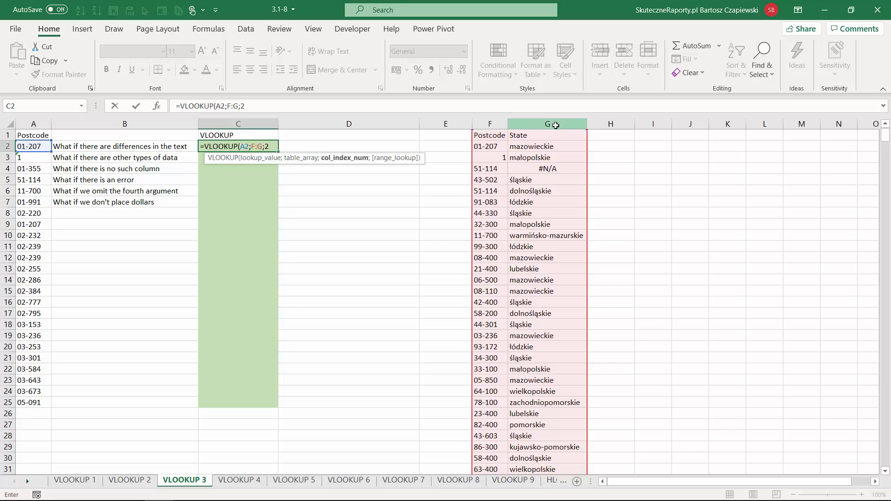
pyautogui.write(';0)')
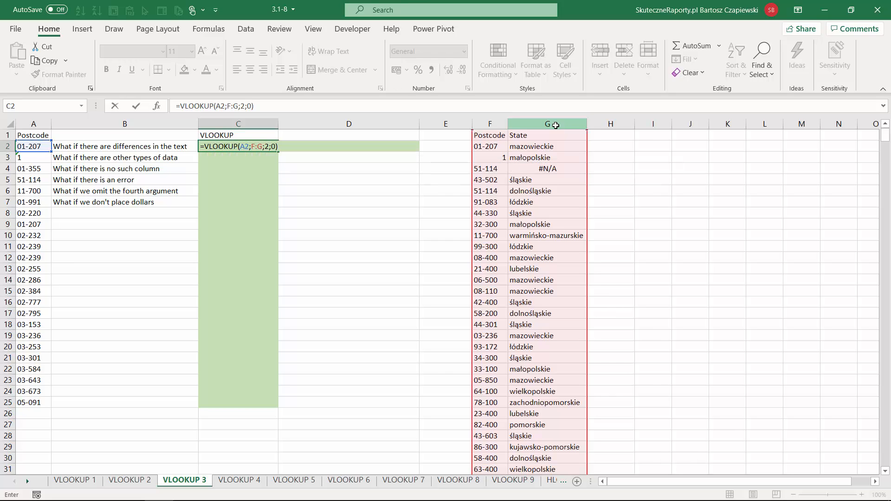
pyautogui.hotkey('ctrl', 'Return')
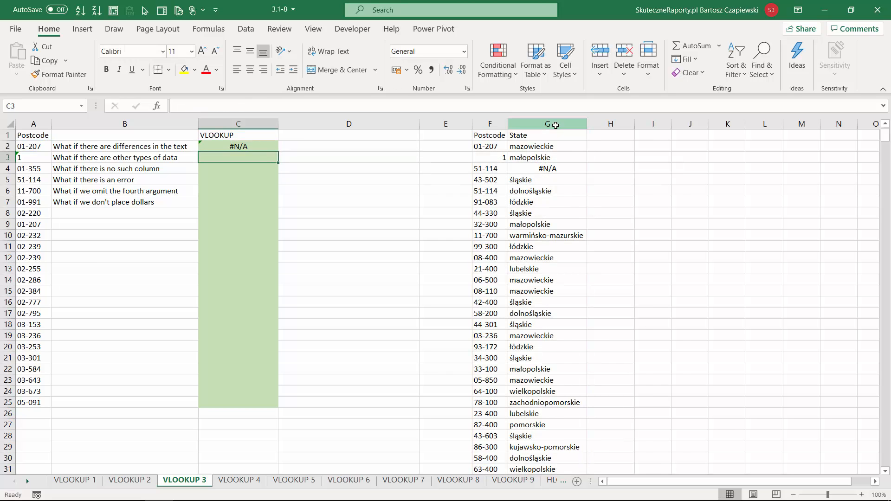
# - Compare the first postcode in A2 with its match in F2 and the C2 formula, checking A2 for extra characters
pyautogui.click(30, 145)
pyautogui.click(491, 145)
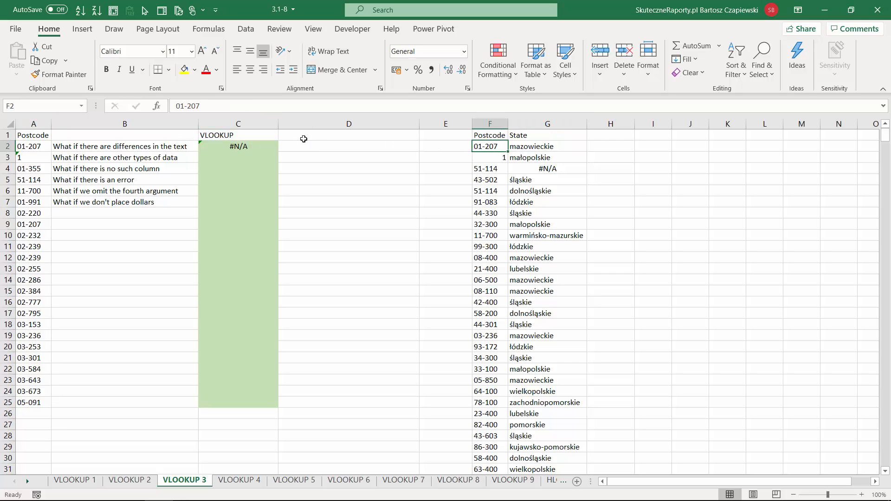
pyautogui.click(246, 146)
pyautogui.click(31, 144)
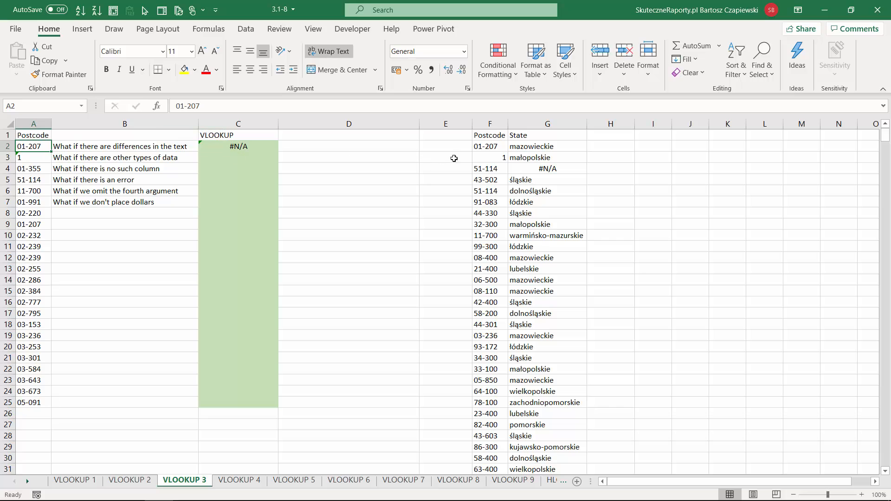
pyautogui.click(490, 145)
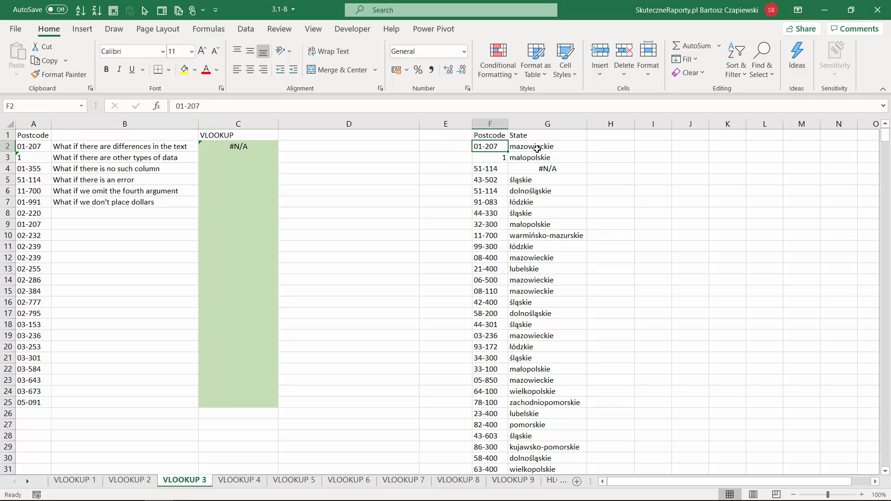
pyautogui.click(250, 148)
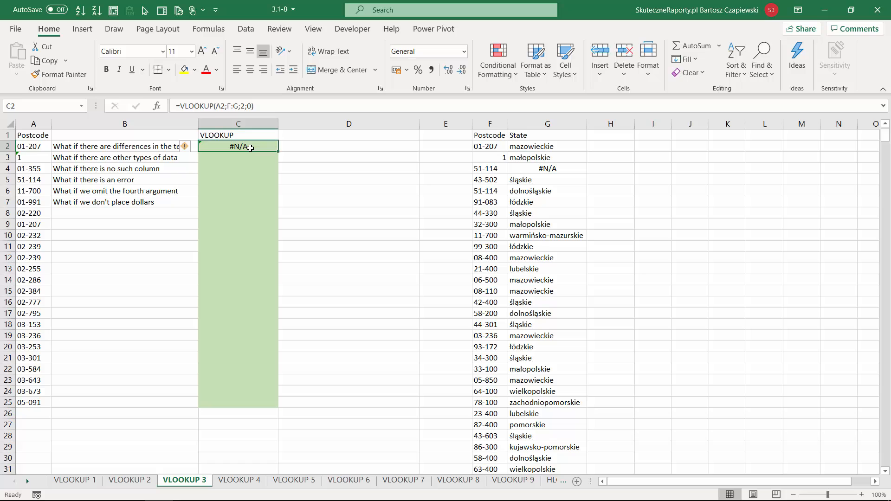
pyautogui.click(39, 147)
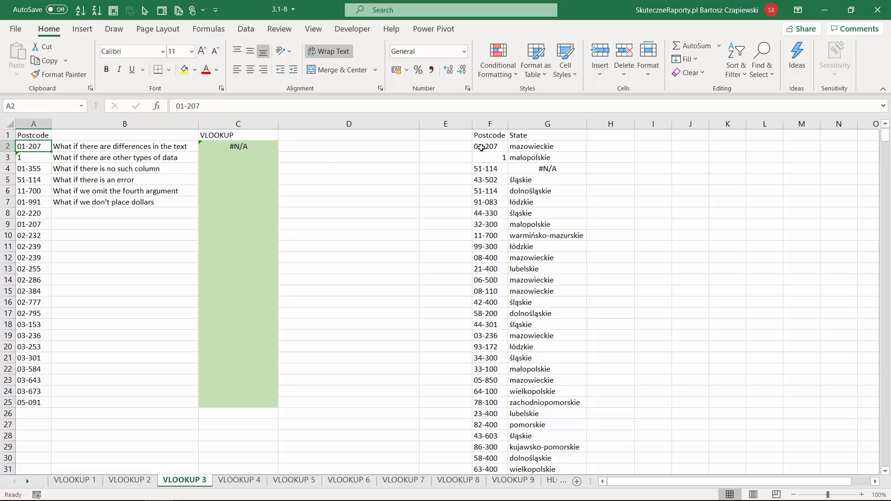
pyautogui.click(255, 146)
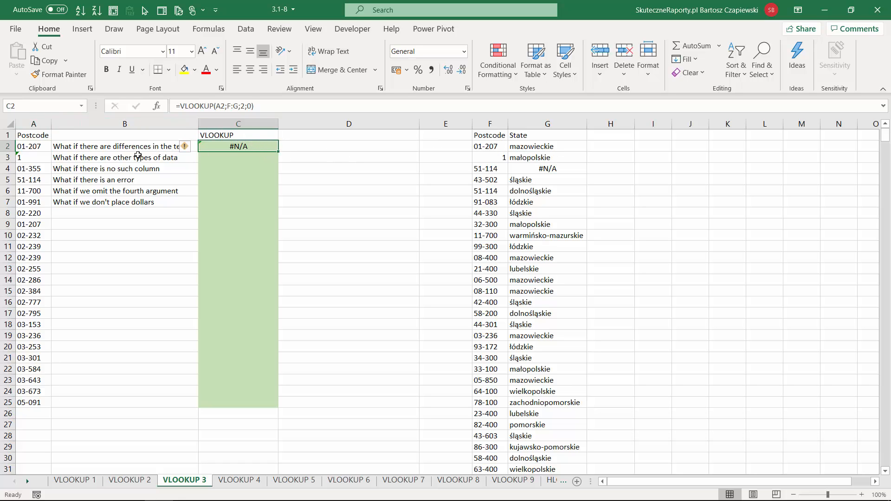
pyautogui.doubleClick(41, 146)
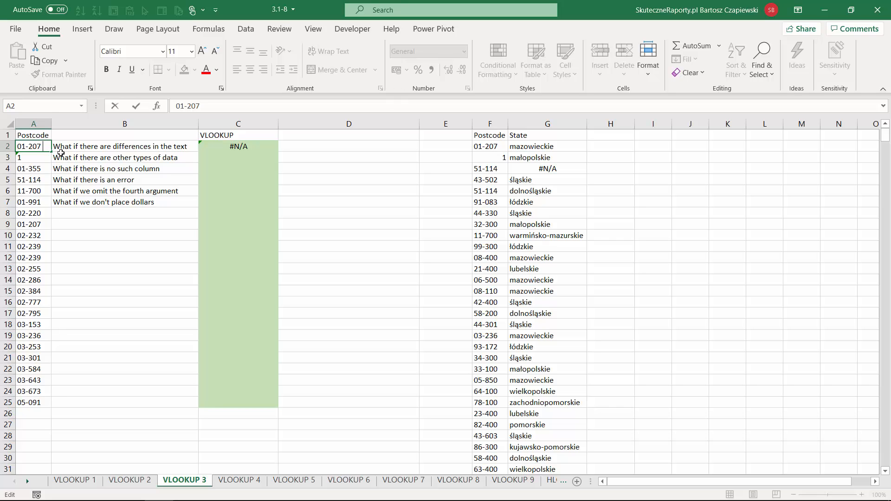
pyautogui.press('Escape')
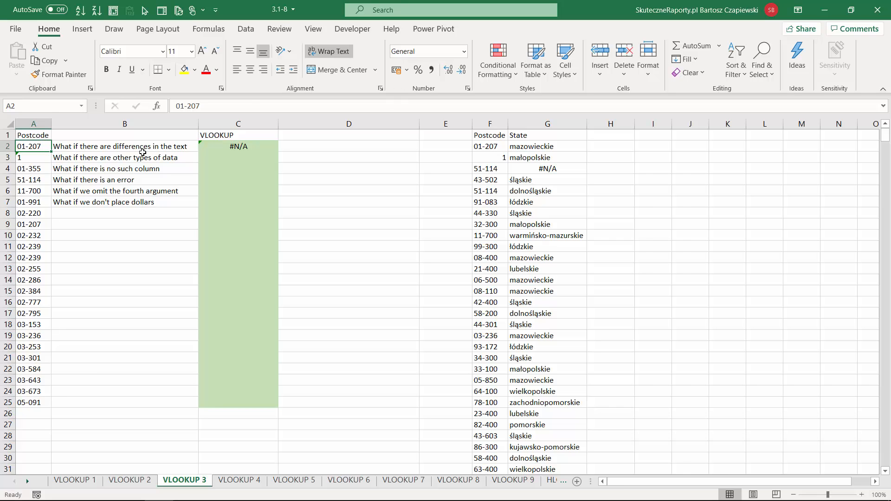
# - Wrap the lookup value in C2 with TRIM so the formula reads =VLOOKUP(TRIM(A2);F:G;2;0)
pyautogui.click(233, 146)
pyautogui.click(215, 106)
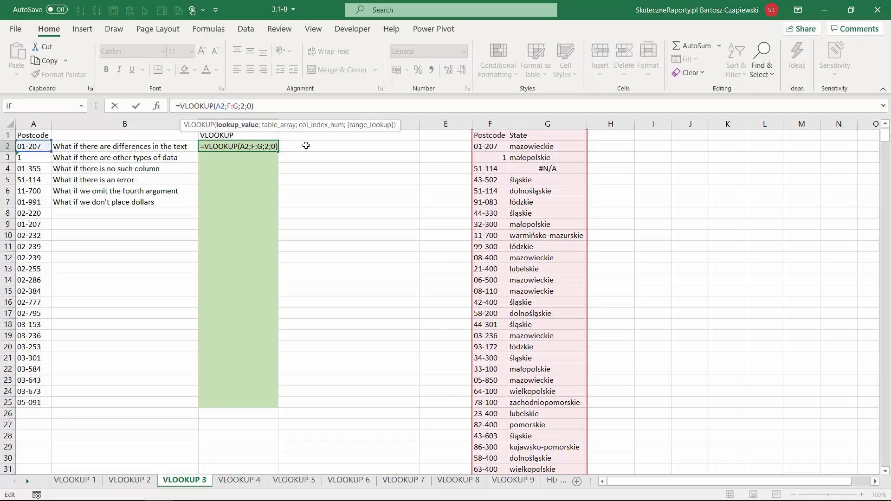
pyautogui.write('trim')
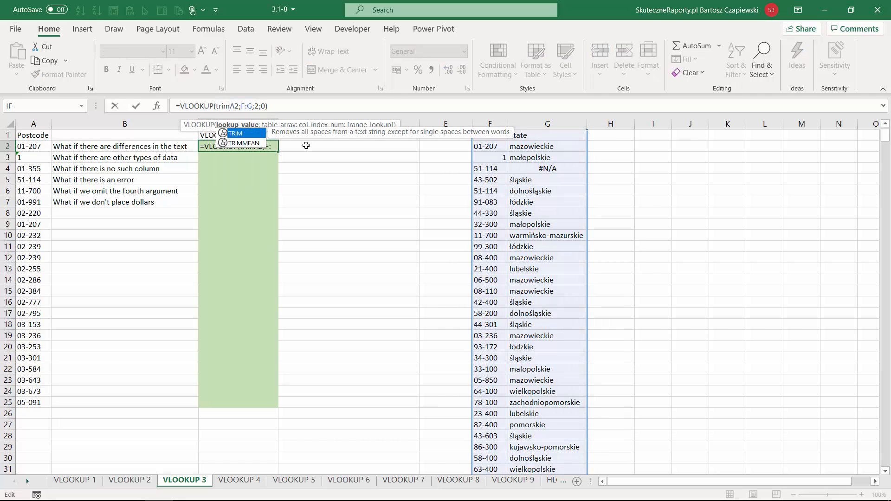
pyautogui.press('Tab')
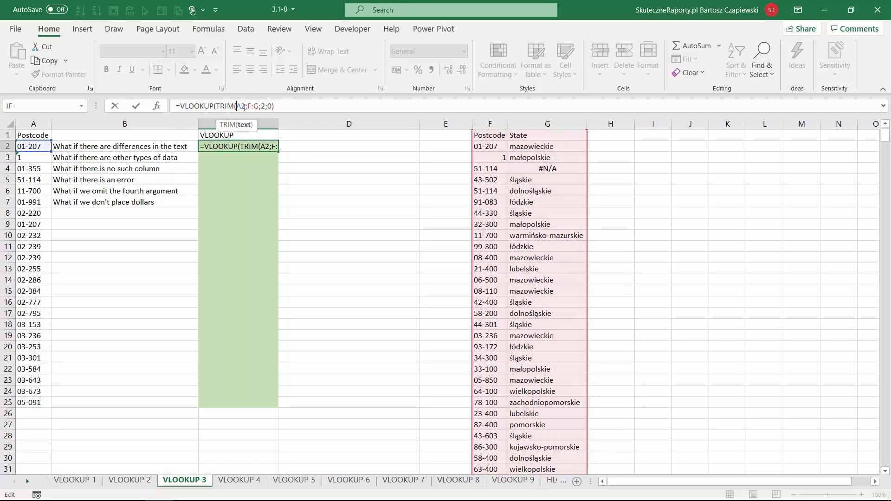
pyautogui.write(')')
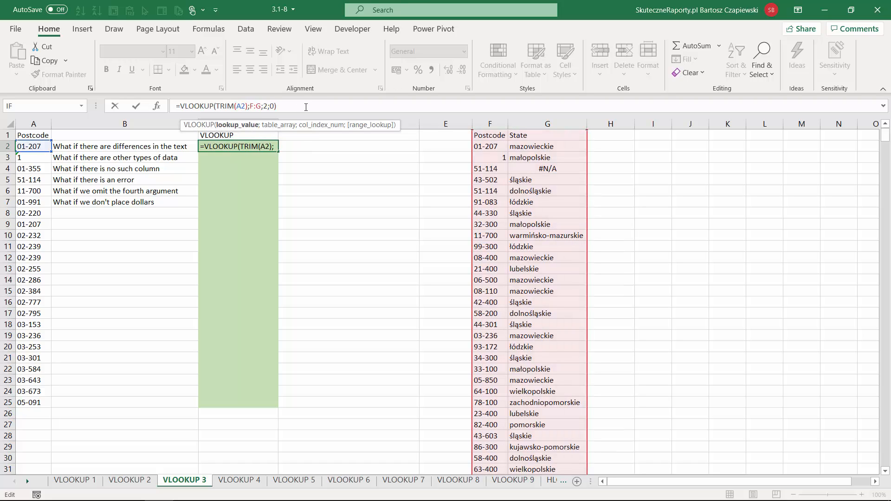
pyautogui.hotkey('ctrl', 'Return')
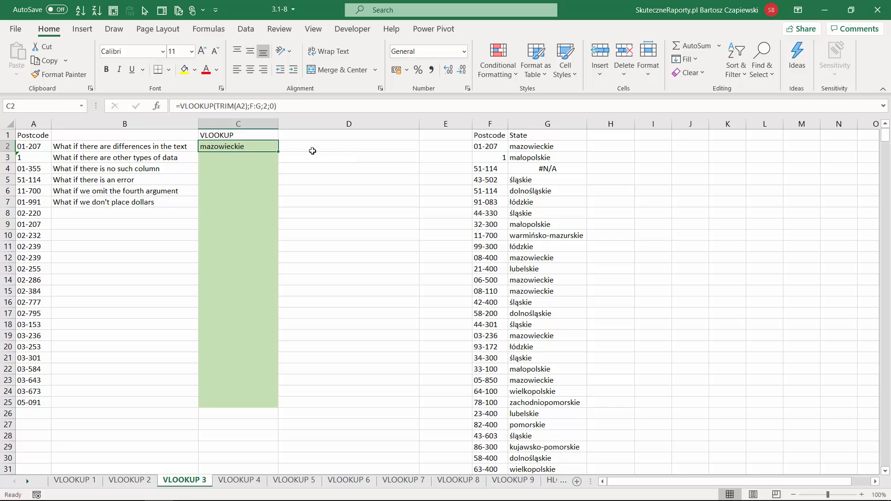
# - Enter =VLOOKUP(A3;F:G;2;0) in C3 to look up the state for the second postcode
pyautogui.click(222, 158)
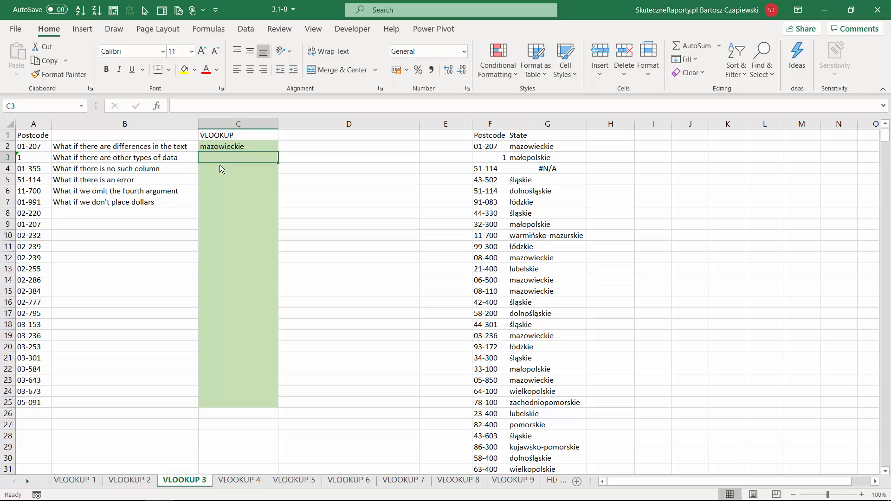
pyautogui.write('=vl')
pyautogui.press('Tab')
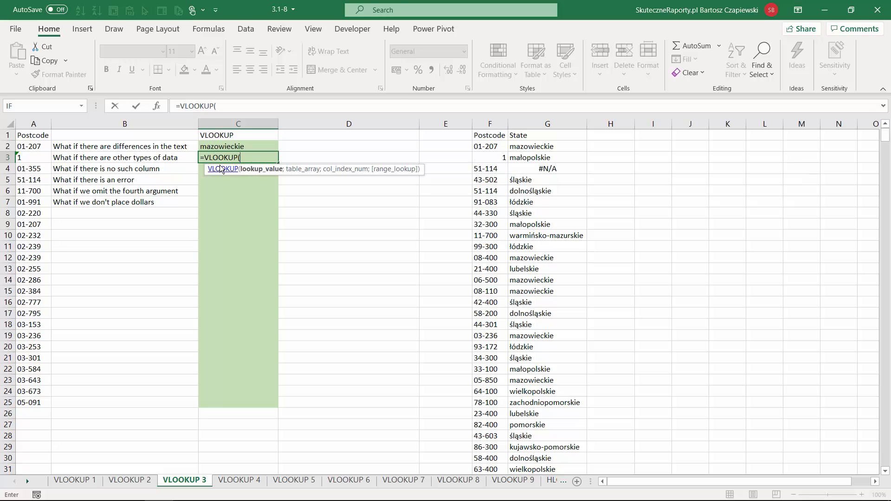
pyautogui.click(28, 158)
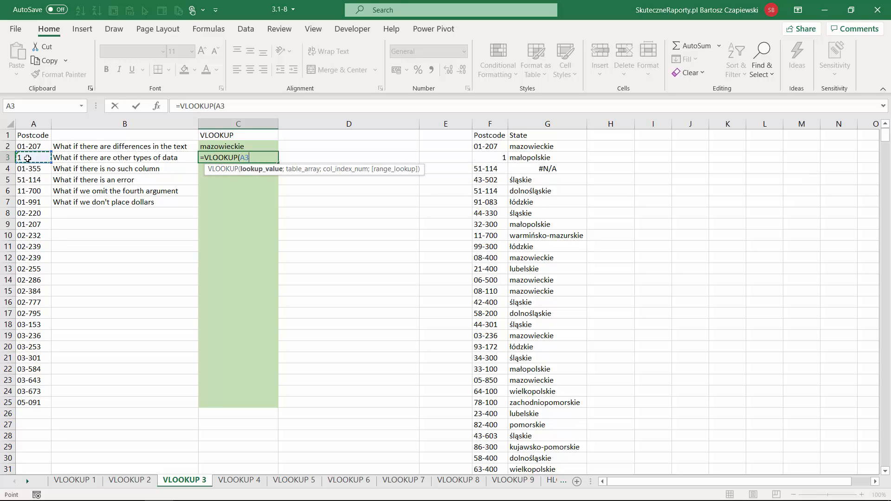
pyautogui.write(';')
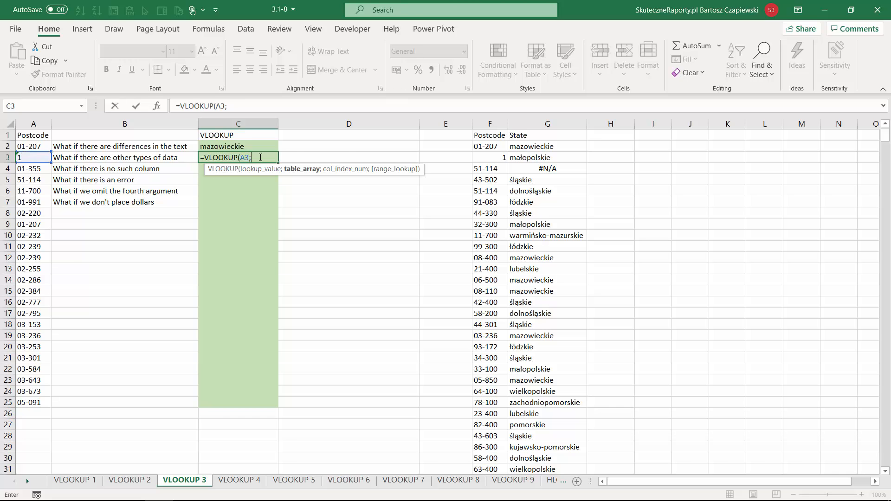
pyautogui.moveTo(490, 124); pyautogui.dragTo(562, 124)
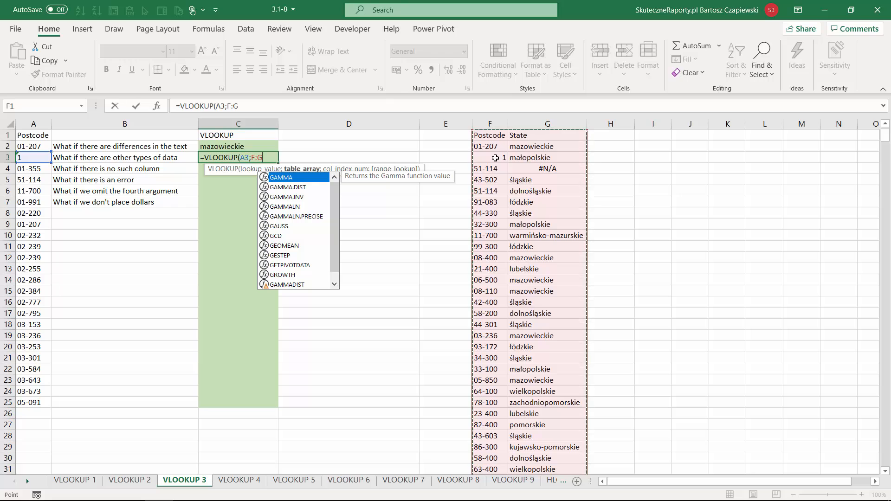
pyautogui.write(';')
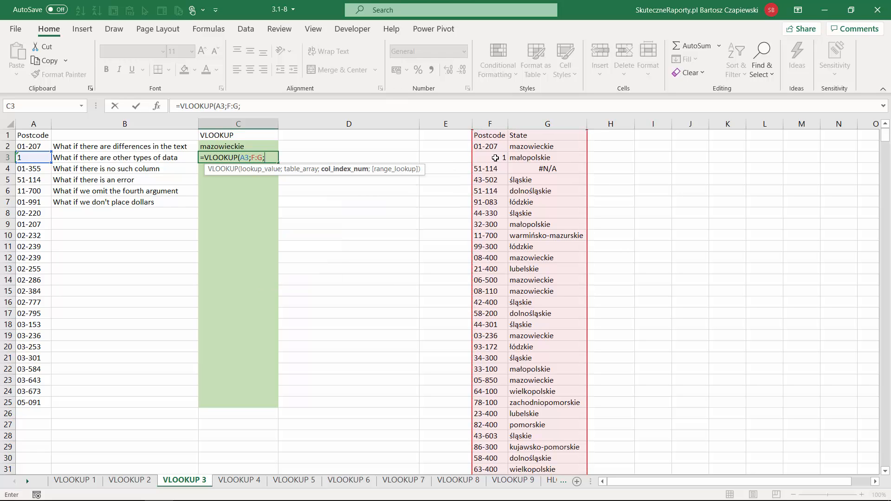
pyautogui.write('2;')
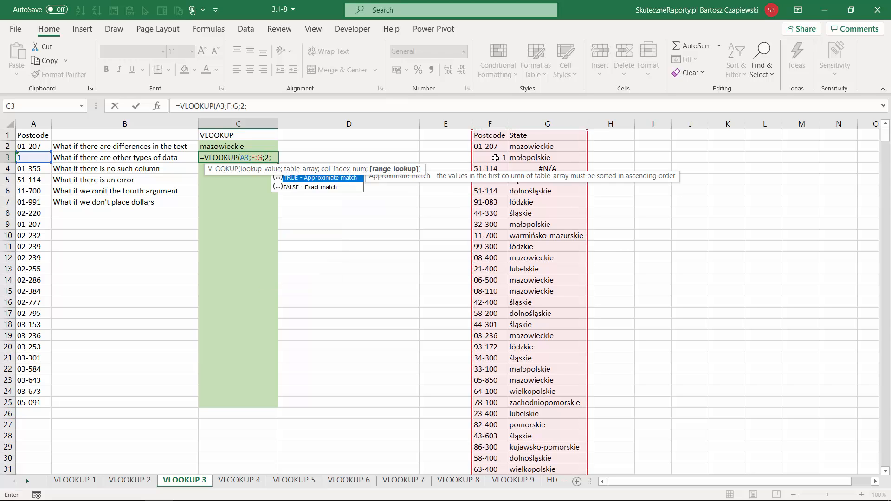
pyautogui.write('0)')
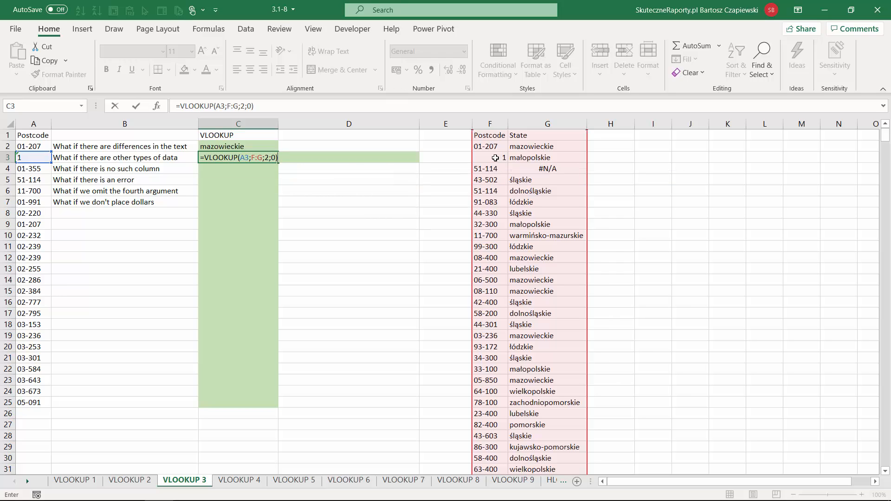
pyautogui.press('Return')
pyautogui.press('Up')
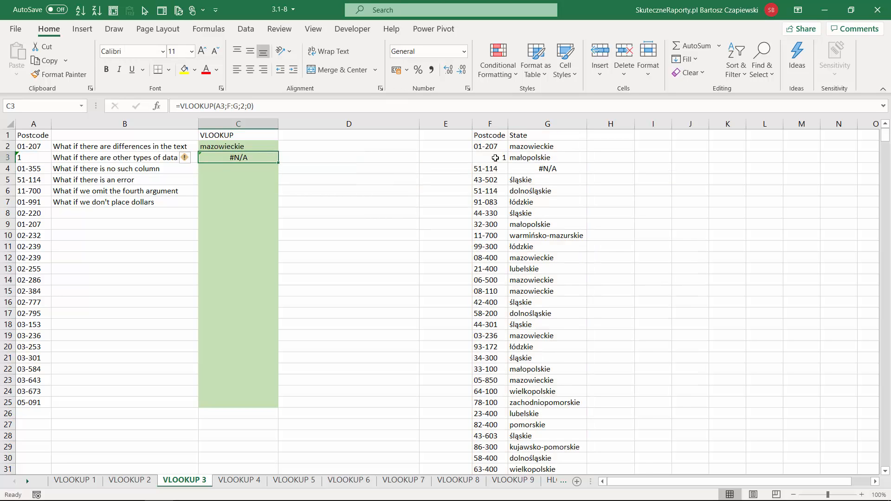
# - Compare the data types of A3 and F3, and convert the text value in A3 to a number
pyautogui.click(29, 158)
pyautogui.click(486, 157)
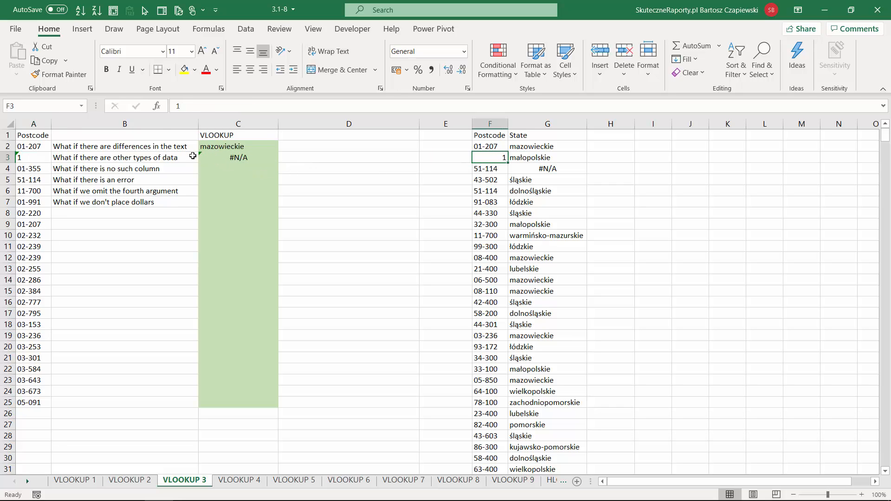
pyautogui.click(42, 157)
pyautogui.click(58, 158)
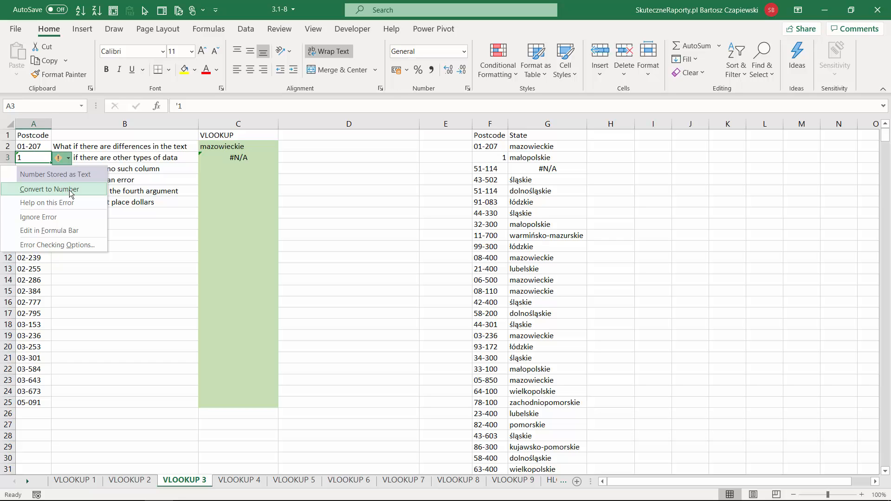
pyautogui.click(70, 191)
pyautogui.click(258, 156)
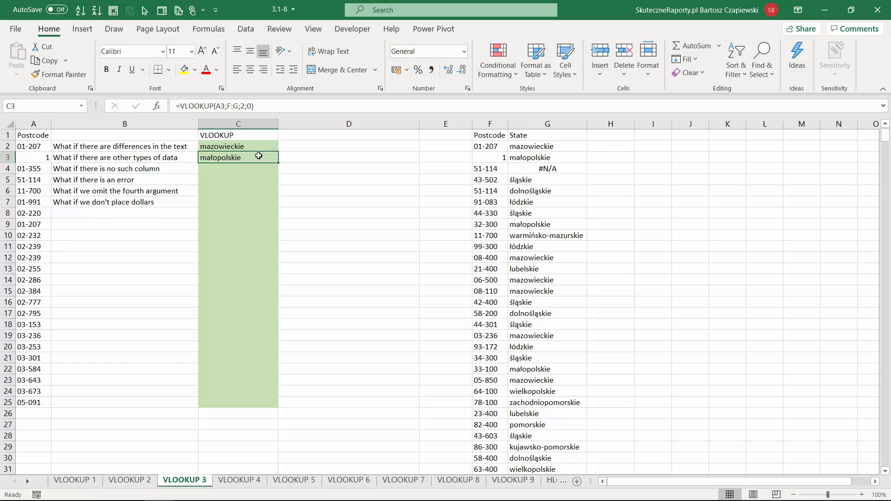
# - Start a VLOOKUP in C4 with A4 as lookup value and columns F:G as table array
pyautogui.click(229, 172)
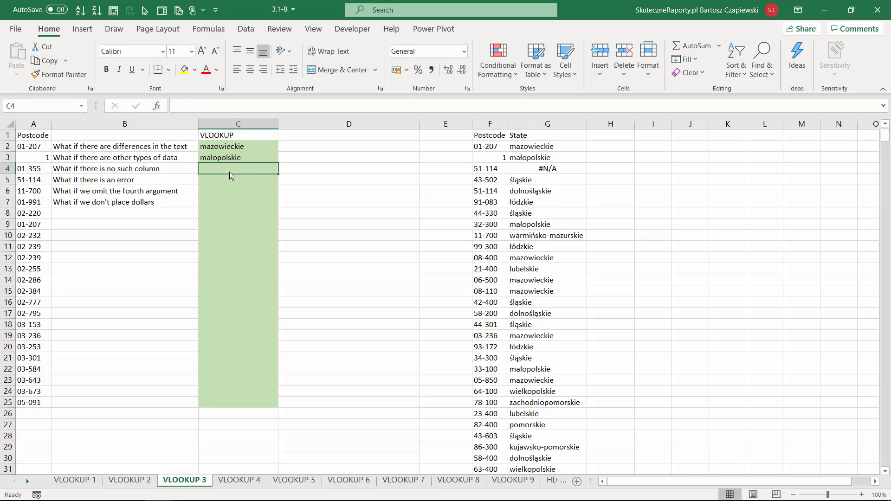
pyautogui.write('=vlo')
pyautogui.press('Tab')
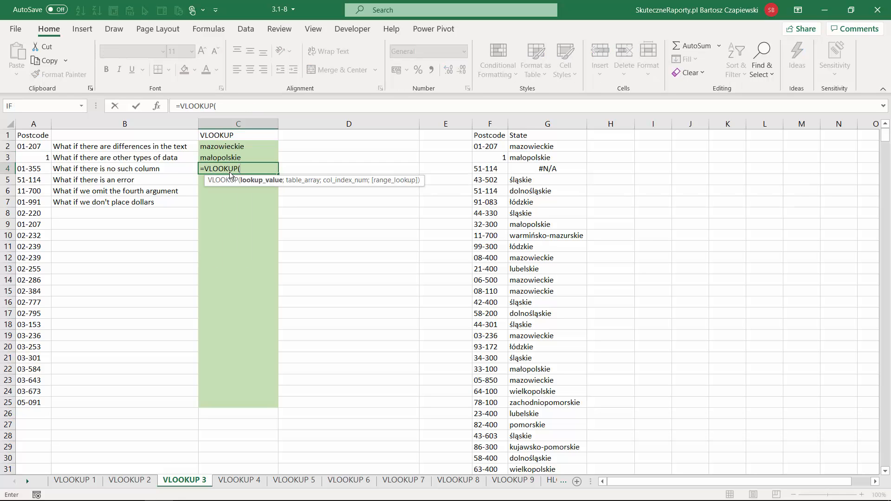
pyautogui.click(32, 169)
pyautogui.write(';')
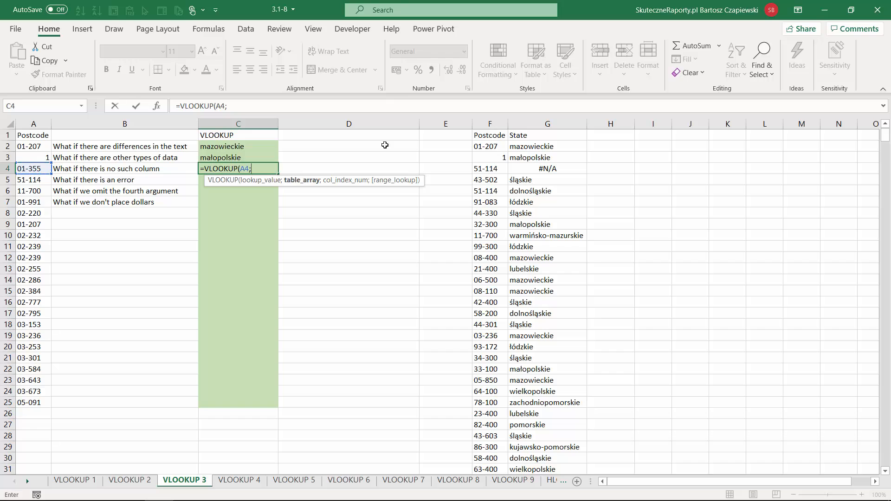
pyautogui.moveTo(487, 124); pyautogui.dragTo(541, 125)
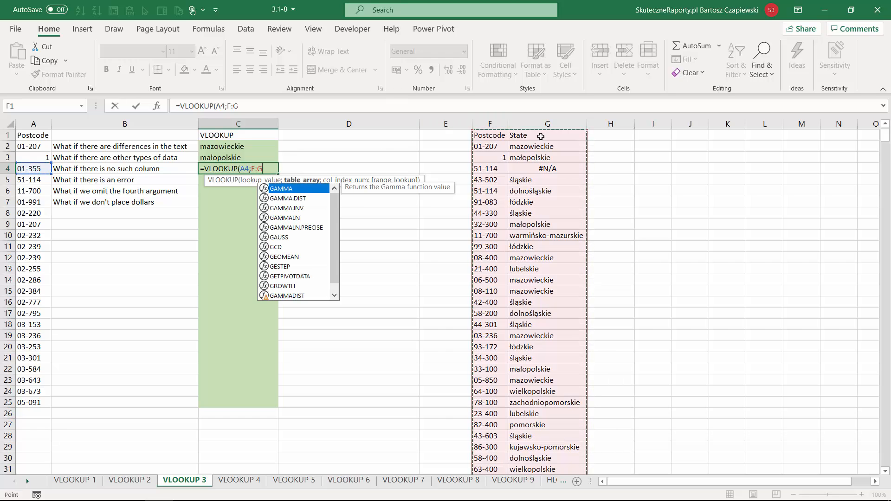
pyautogui.write(';')
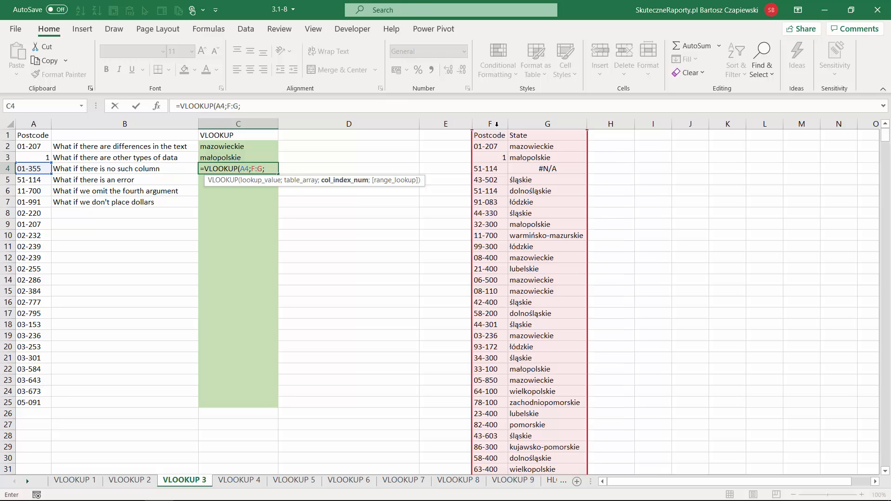
# - Complete the VLOOKUP in C4 with the nonexistent column index 3 and range lookup 0
pyautogui.moveTo(490, 123); pyautogui.dragTo(546, 123)
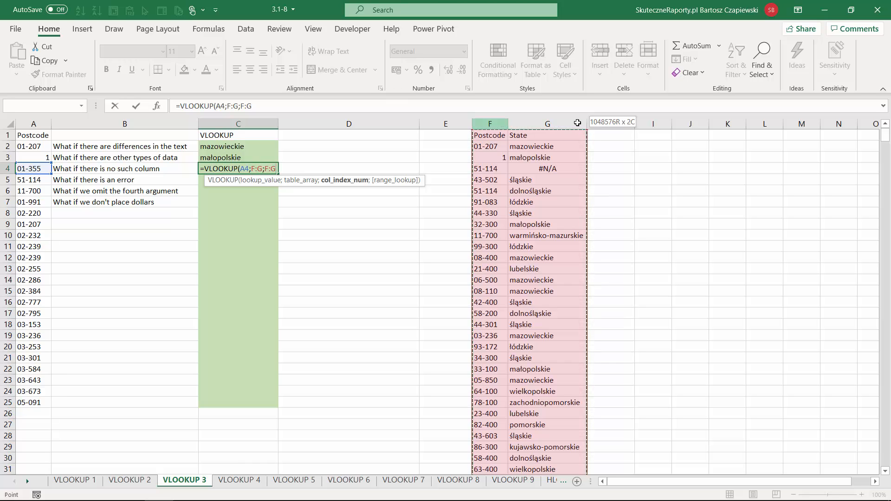
pyautogui.moveTo(578, 123); pyautogui.dragTo(567, 122)
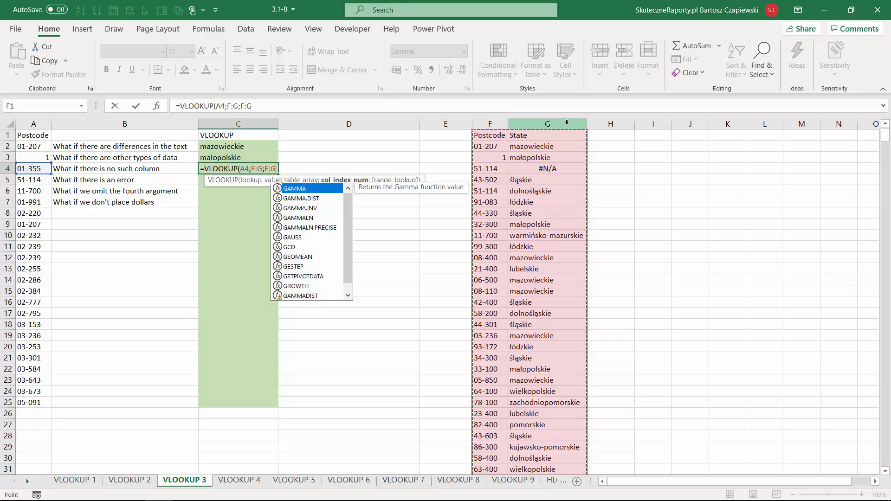
pyautogui.press('BackSpace')
pyautogui.press('BackSpace')
pyautogui.press('BackSpace')
pyautogui.write('3')
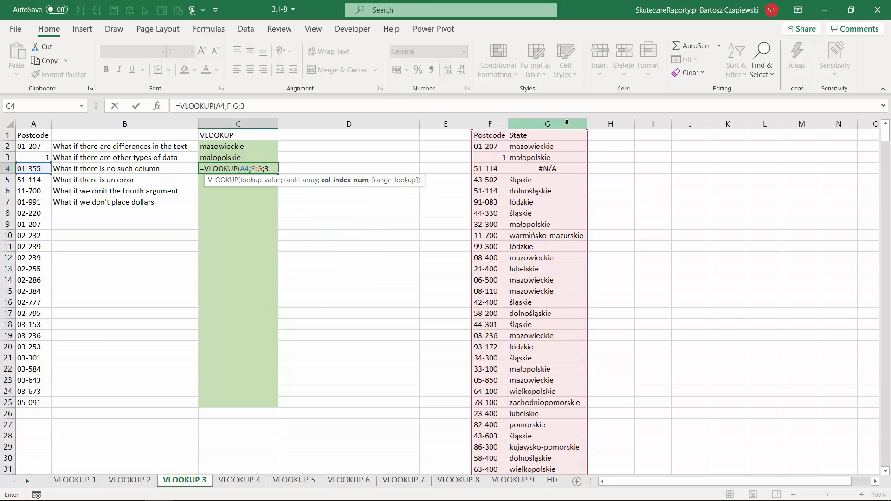
pyautogui.write(';0')
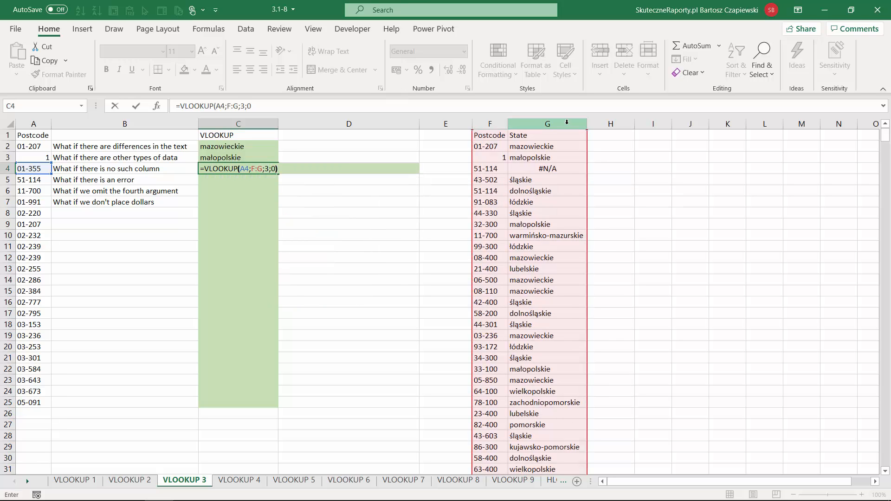
pyautogui.press('Return')
pyautogui.press('Up')
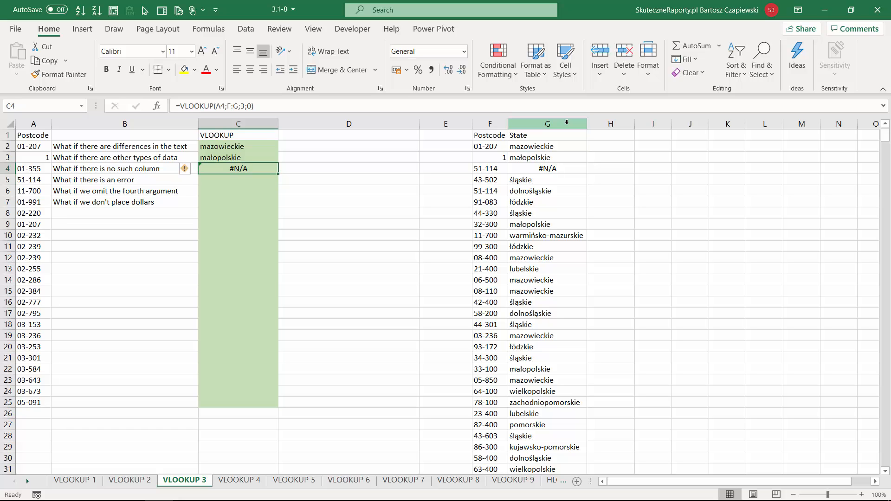
# - Check the postcode in A4, the lookup in C4, and the columns covered by its F:G table array
pyautogui.click(36, 170)
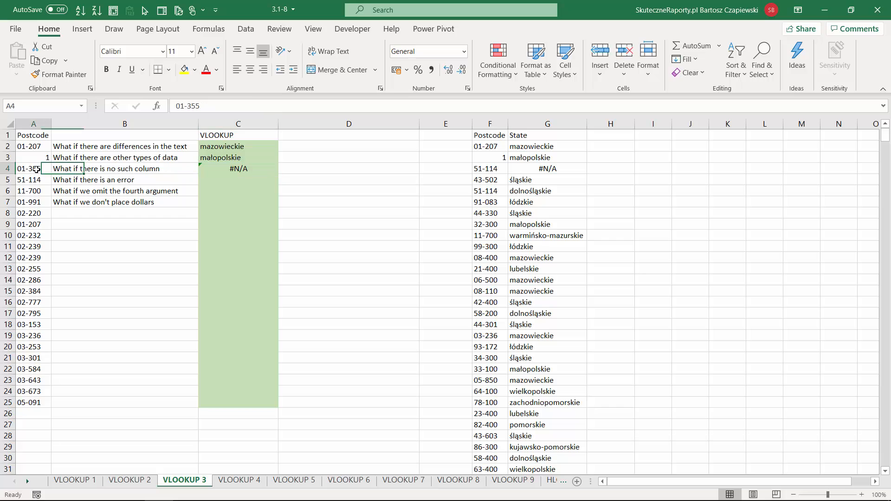
pyautogui.press('Right')
pyautogui.press('Right')
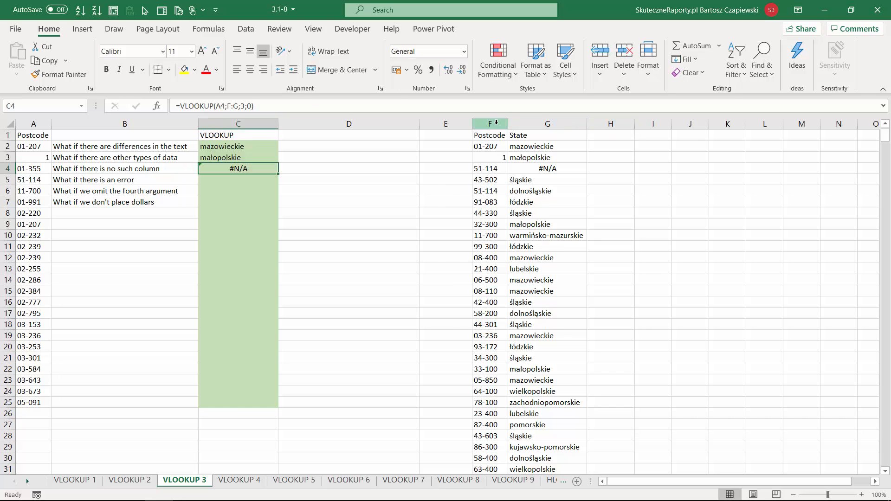
pyautogui.moveTo(490, 123); pyautogui.dragTo(541, 123)
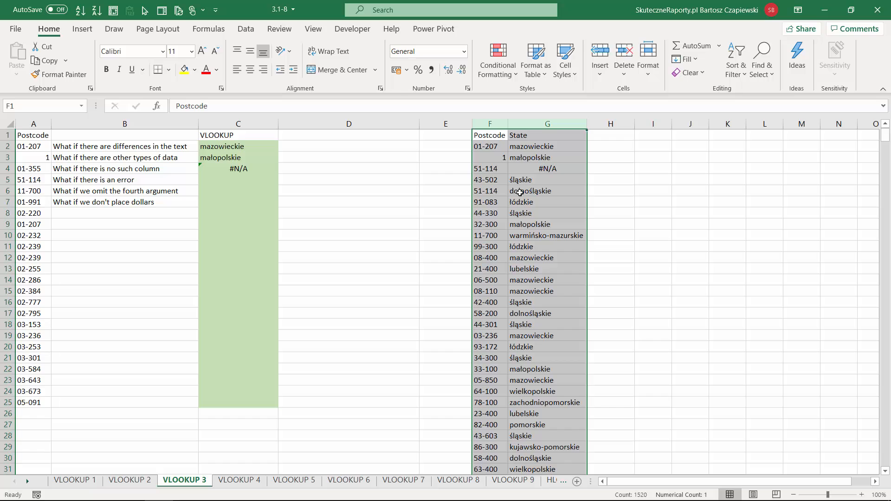
# - Enter =VLOOKUP(A5;F:G;2;0) in C5 to look up the state for the postcode in A5
pyautogui.click(219, 181)
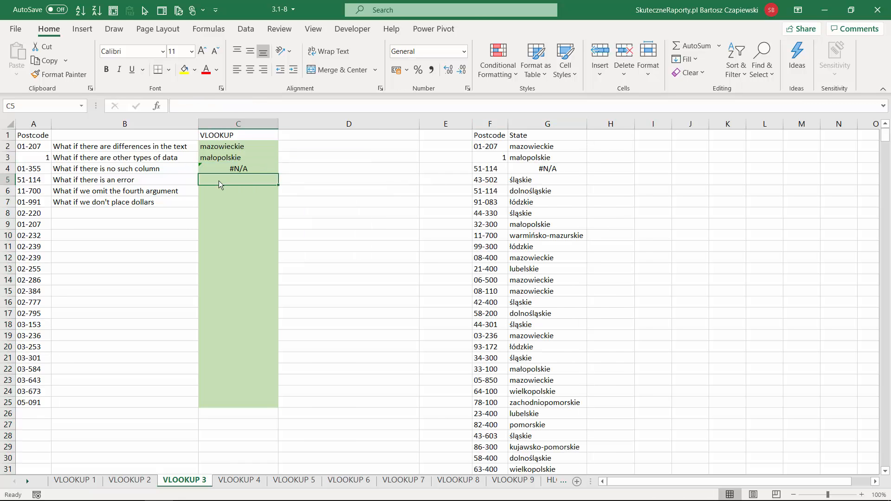
pyautogui.write('=vlo')
pyautogui.press('Tab')
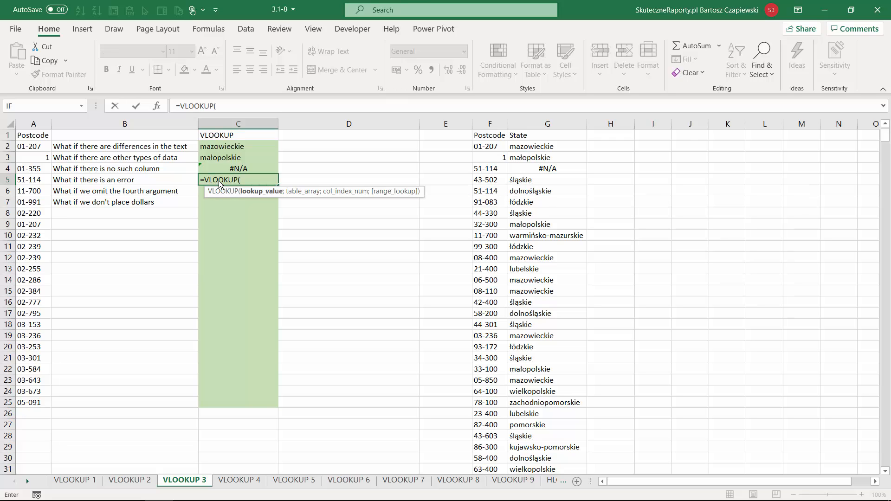
pyautogui.press('Left')
pyautogui.press('Left')
pyautogui.write(';')
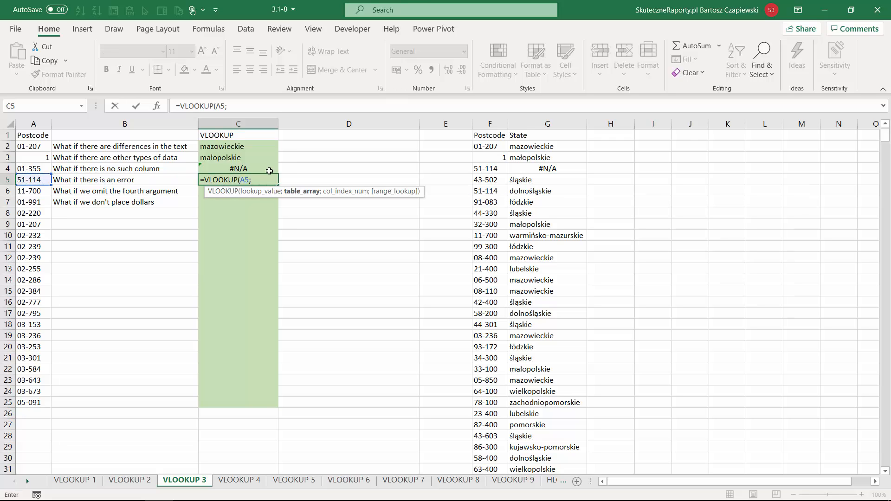
pyautogui.moveTo(490, 123); pyautogui.dragTo(552, 127)
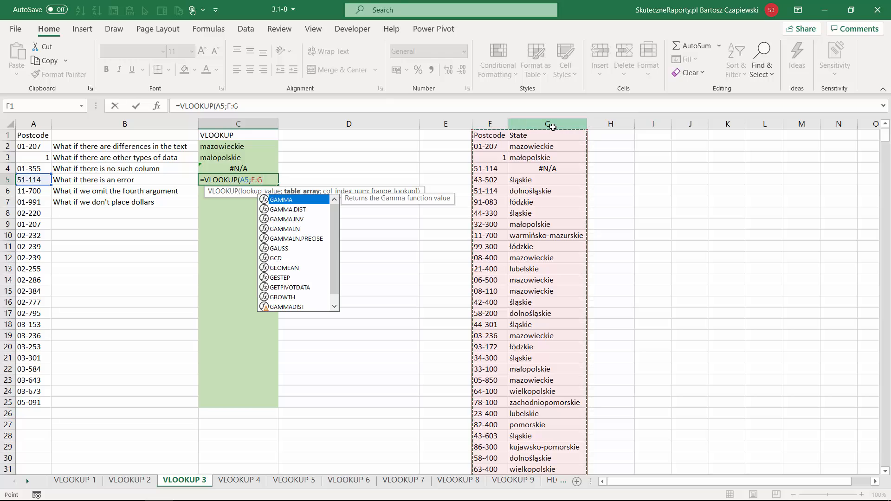
pyautogui.write(';2;0)')
pyautogui.press('Return')
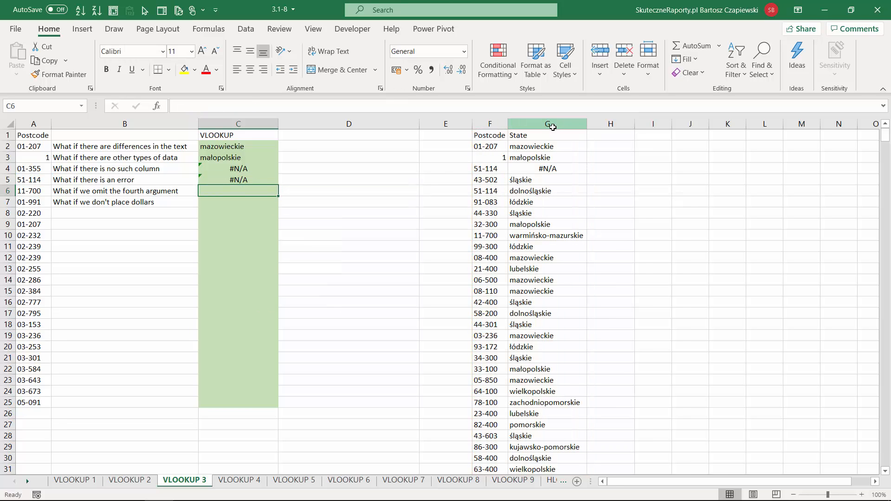
# - Trace the C5 lookup from its postcode in A5 to the matching source entry in F4 and G4
pyautogui.click(238, 177)
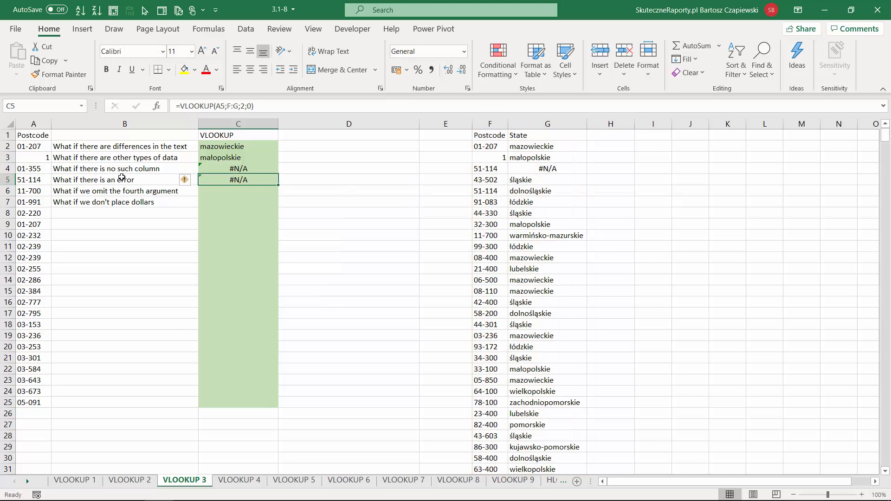
pyautogui.click(25, 185)
pyautogui.click(486, 170)
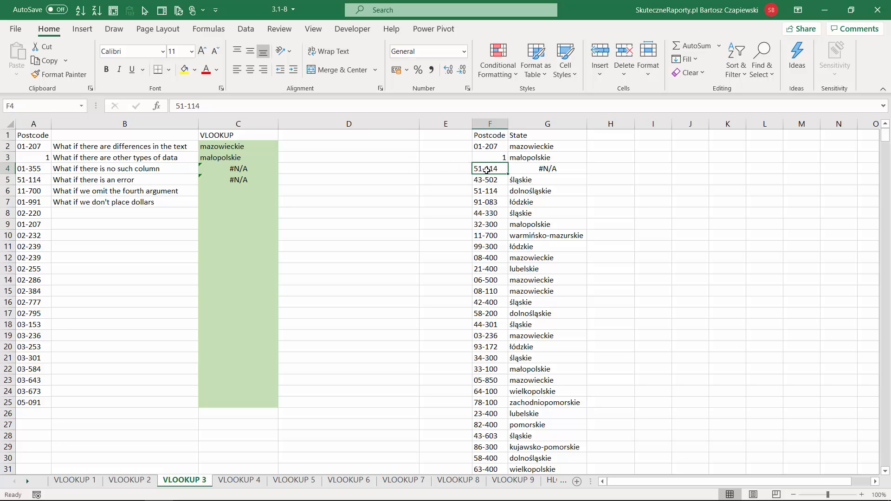
pyautogui.click(559, 168)
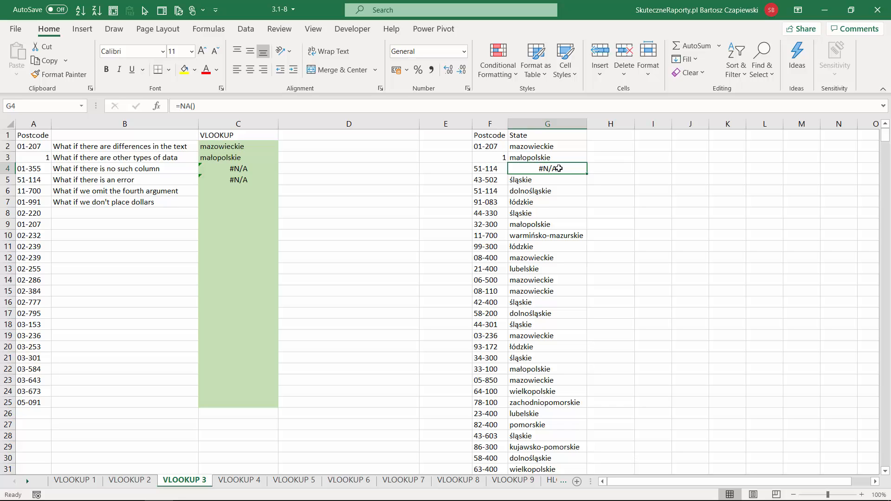
pyautogui.click(252, 179)
# - Enter =VLOOKUP(A6;F:G;2) in C6, omitting the range lookup argument
pyautogui.click(212, 190)
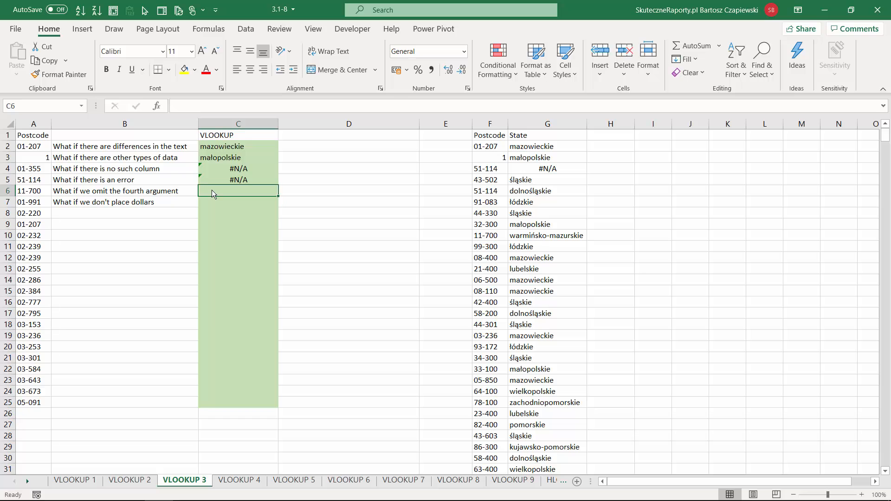
pyautogui.write('=vlo')
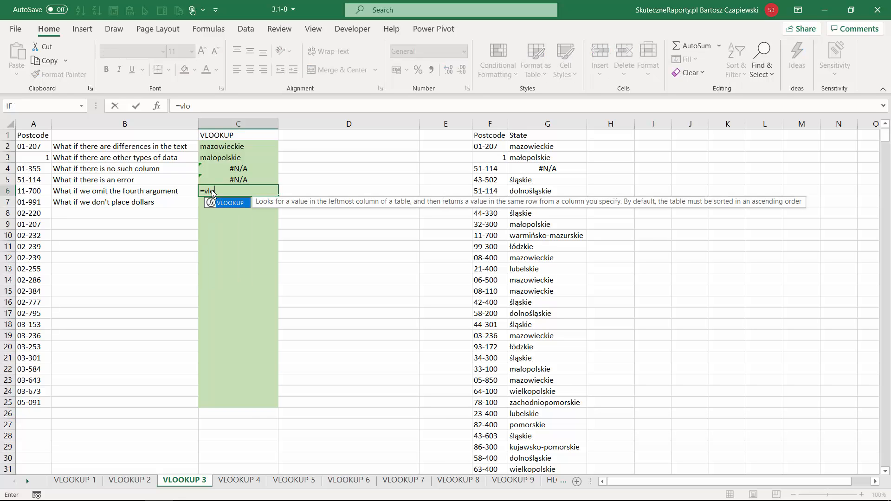
pyautogui.press('Tab')
pyautogui.press('Left')
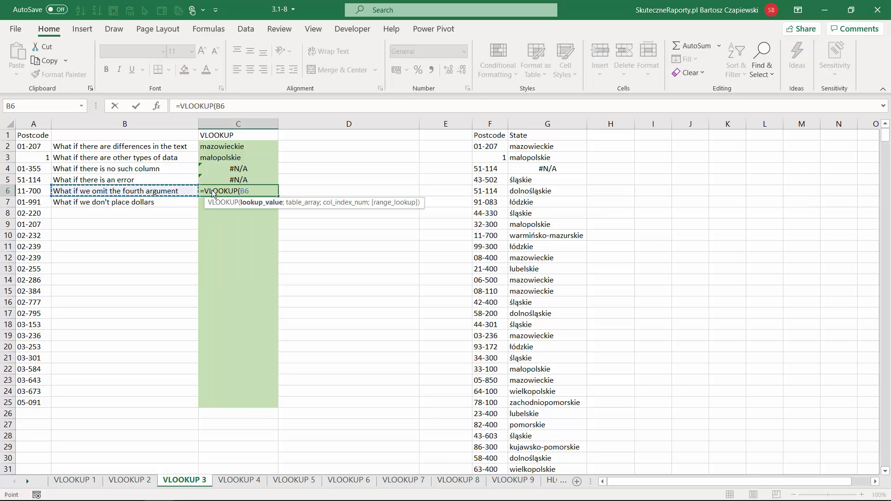
pyautogui.press('Left')
pyautogui.write(';')
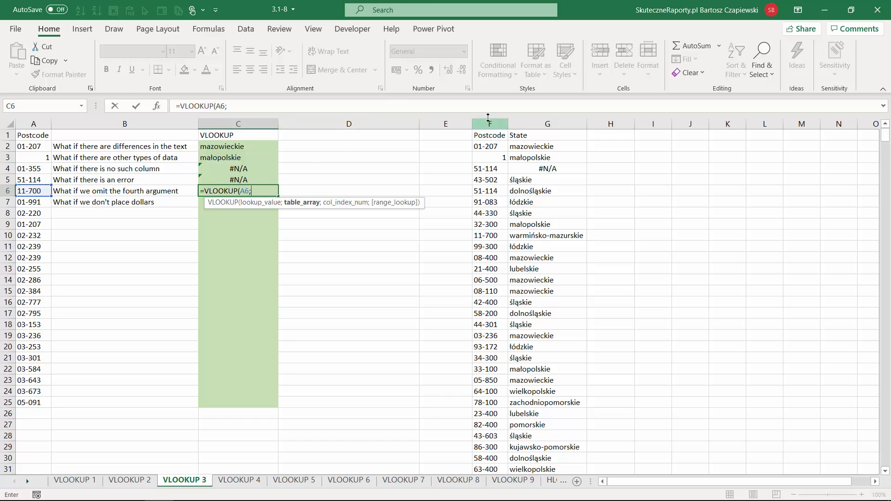
pyautogui.moveTo(488, 124); pyautogui.dragTo(535, 124)
pyautogui.write(';2')
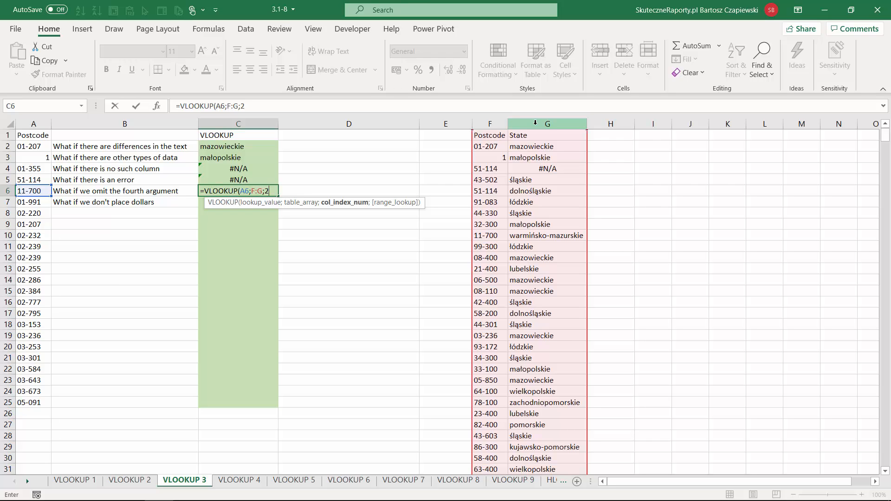
pyautogui.press('Return')
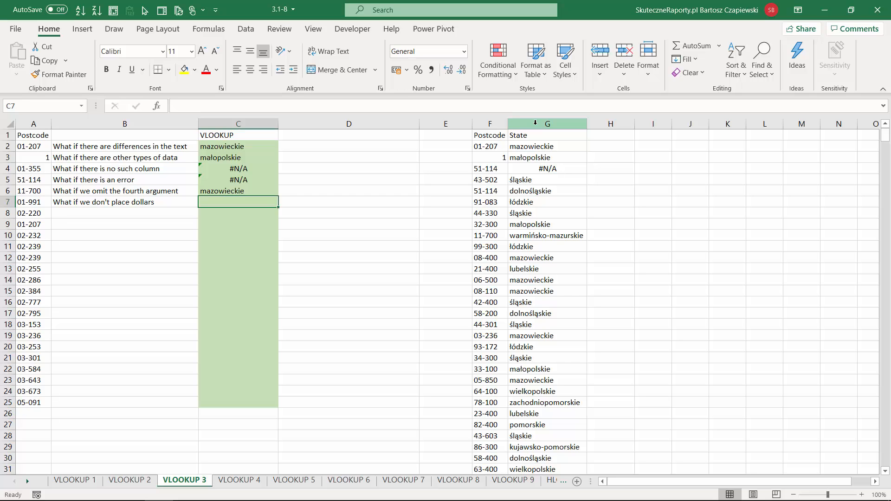
# - Try adding range lookup 0 to the C6 formula, and restore the three-argument version
pyautogui.press('Up')
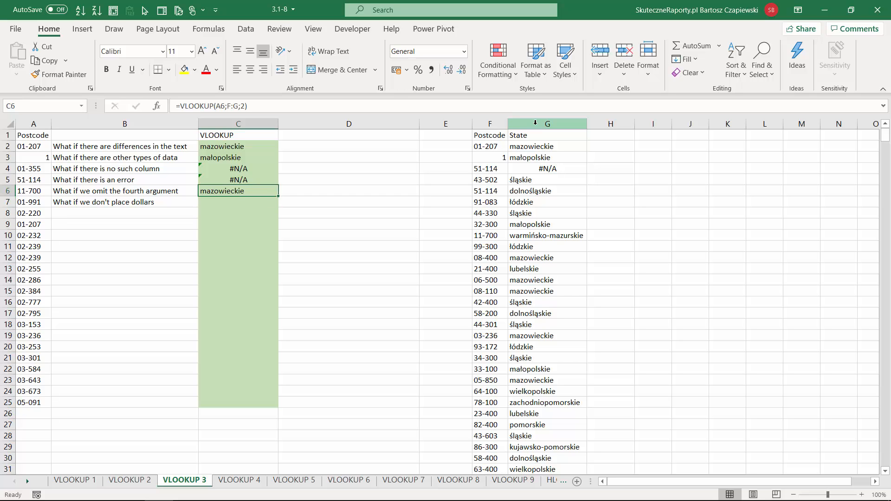
pyautogui.click(260, 106)
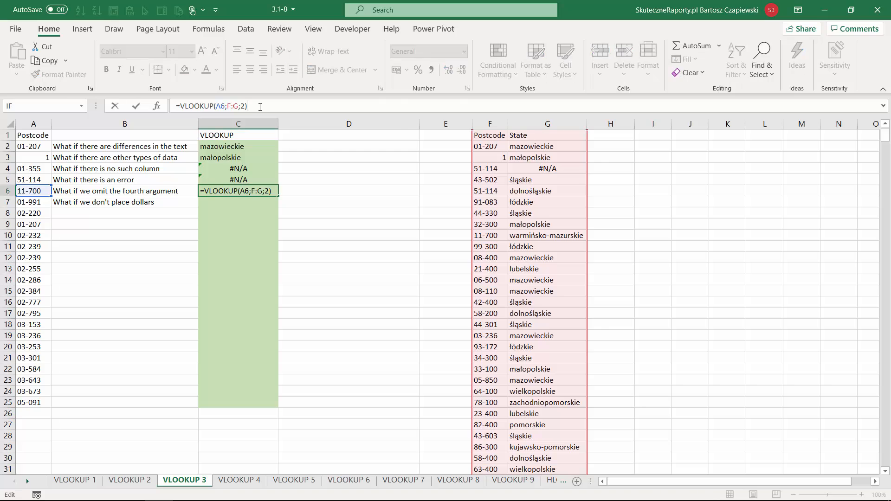
pyautogui.press('BackSpace')
pyautogui.write(';')
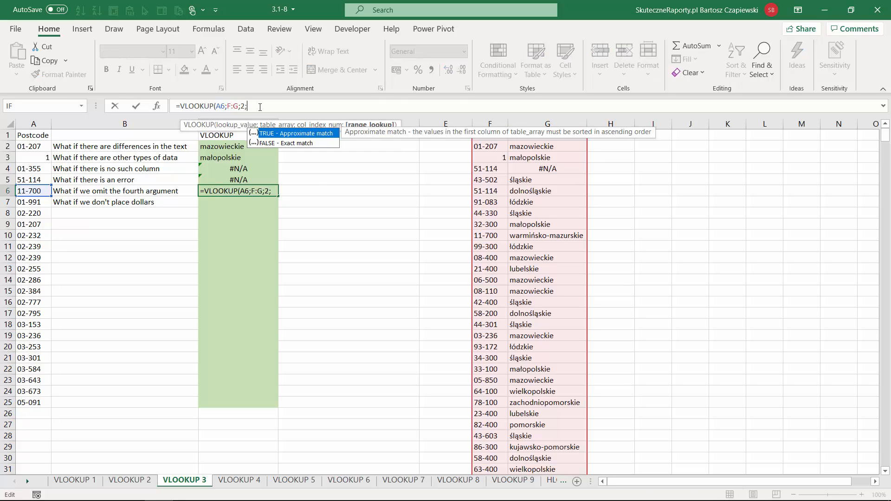
pyautogui.write('0')
pyautogui.press('BackSpace')
pyautogui.press('BackSpace')
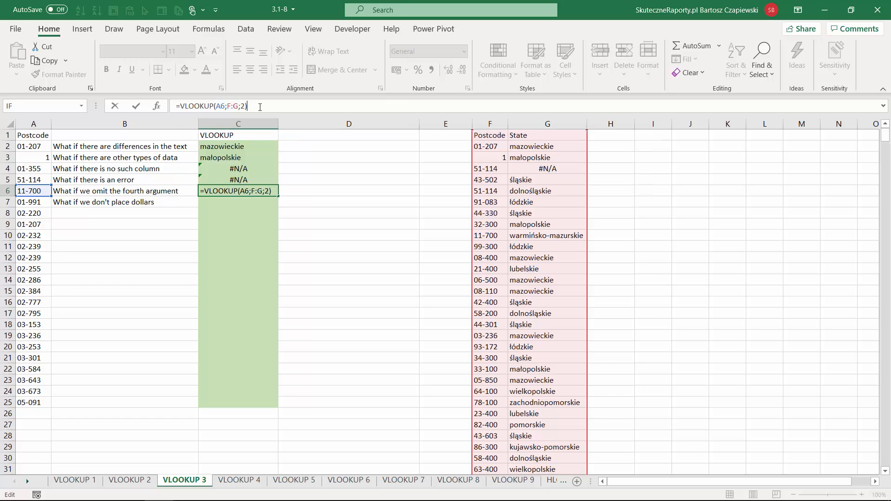
pyautogui.press('Return')
pyautogui.press('Up')
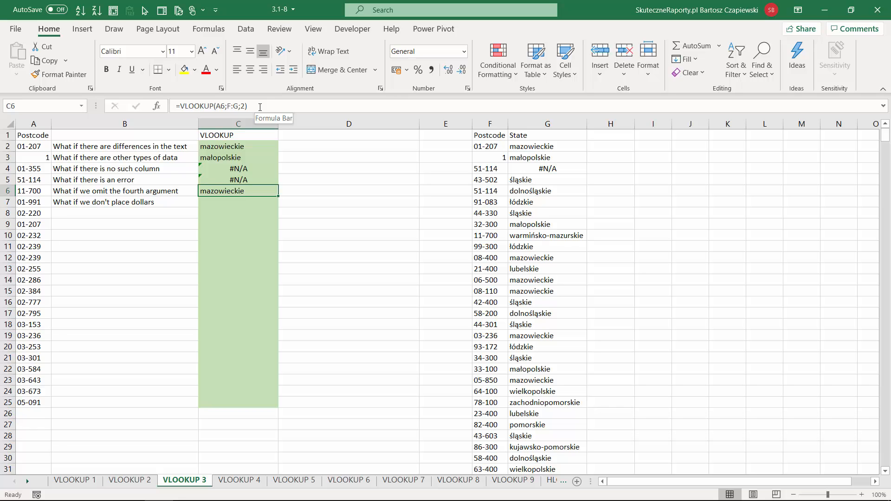
# - Add the exact-match argument 0 to C6 so the formula reads =VLOOKUP(A6;F:G;2;0)
pyautogui.click(260, 107)
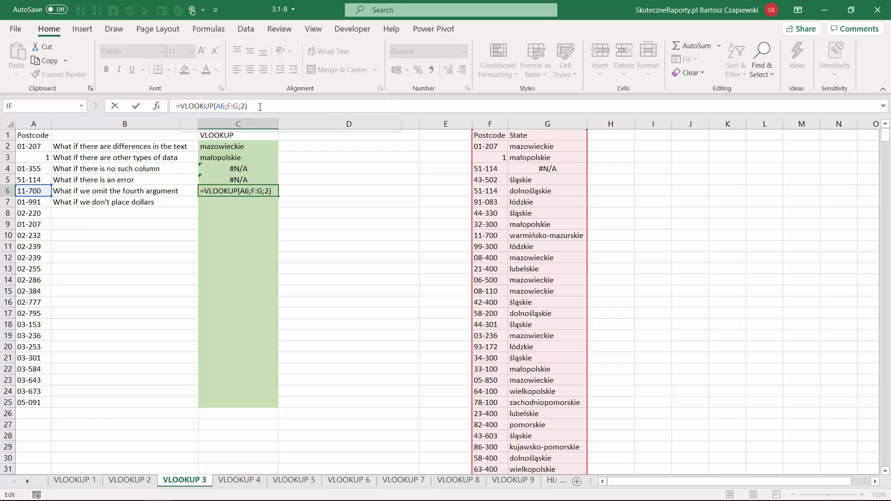
pyautogui.press('BackSpace')
pyautogui.write(';0)')
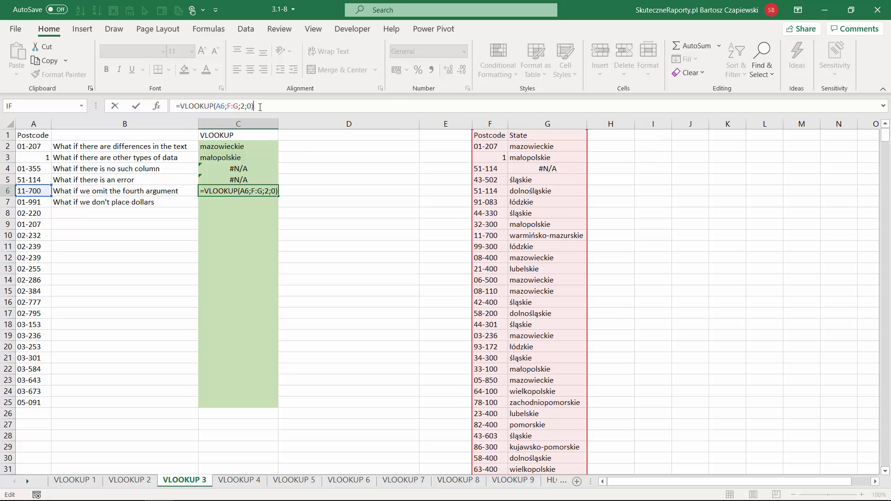
pyautogui.press('Return')
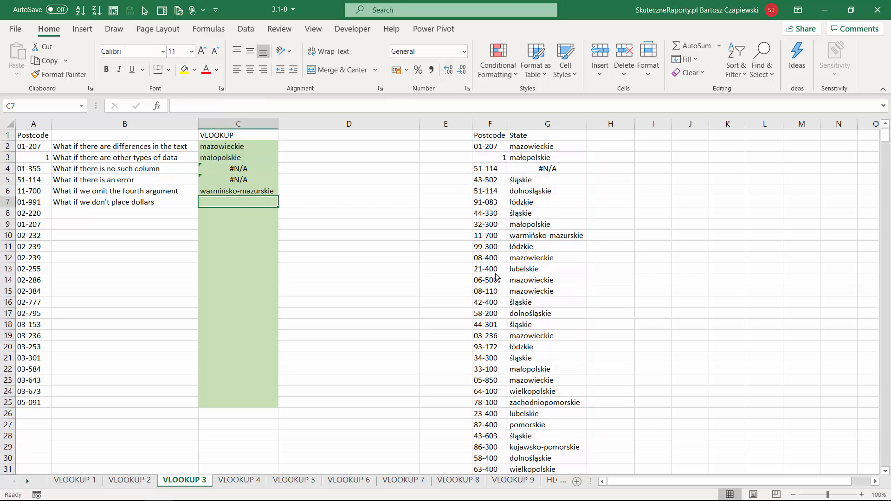
# - Enter =VLOOKUP(A7;F2:G760;2;0) in C7 with relative references, and fill the formula down to C25
pyautogui.write('=vlo')
pyautogui.press('Tab')
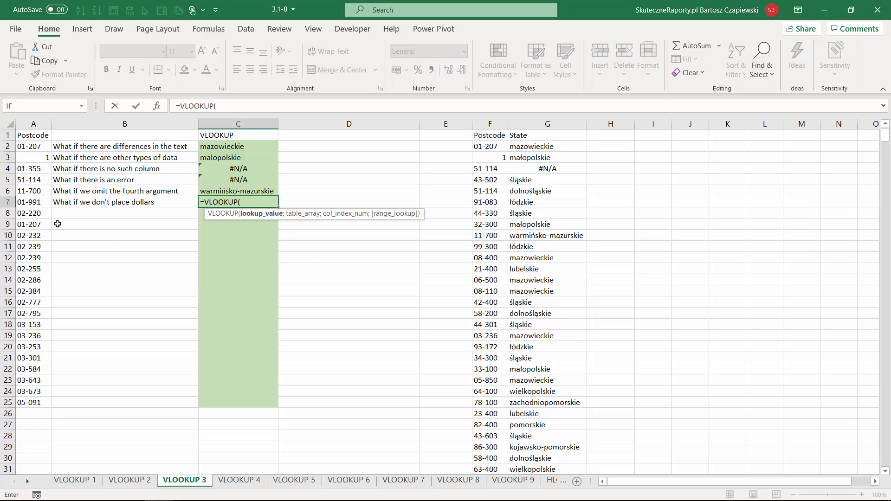
pyautogui.click(41, 200)
pyautogui.write(';')
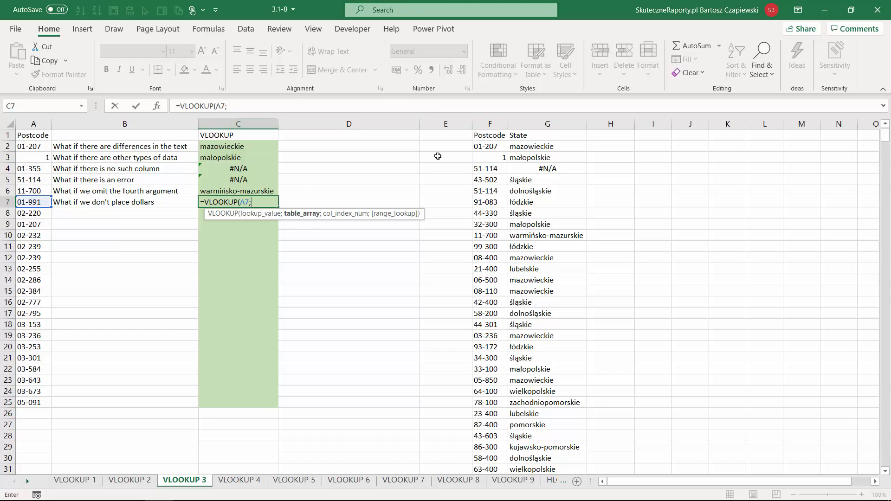
pyautogui.moveTo(490, 124); pyautogui.dragTo(549, 123)
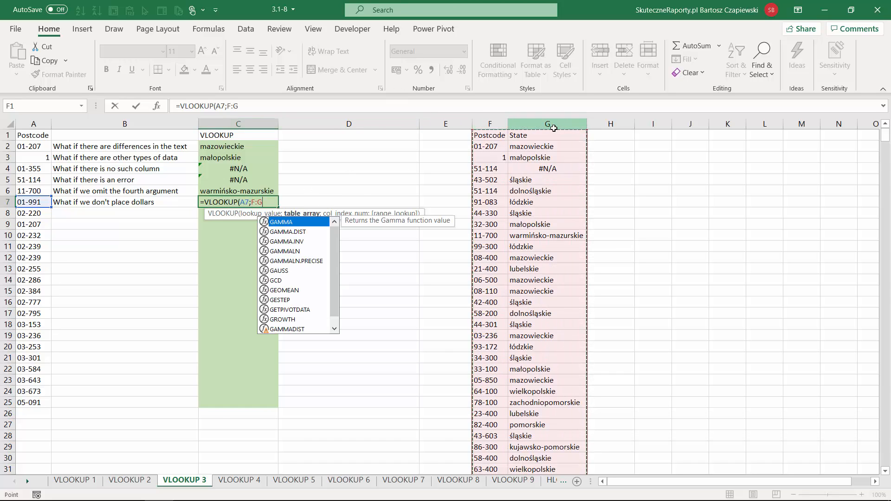
pyautogui.click(488, 147)
pyautogui.hotkey('ctrl', 'shift', 'Right')
pyautogui.hotkey('ctrl', 'shift', 'Down')
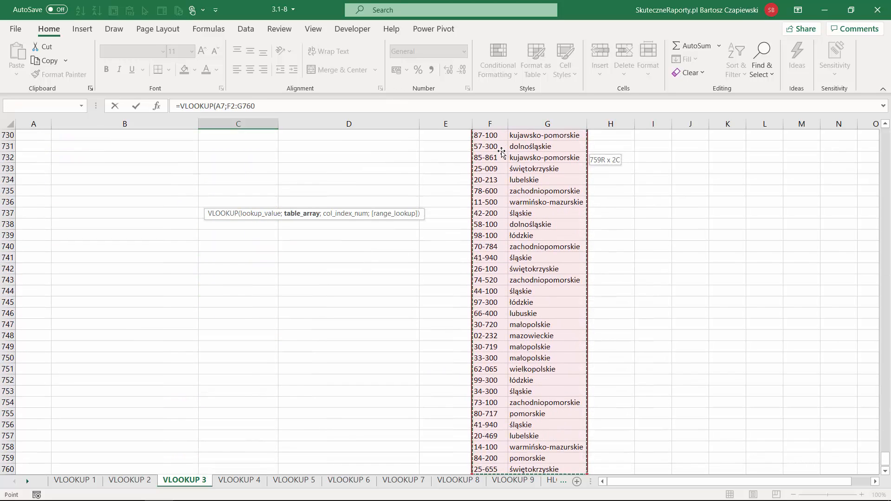
pyautogui.write(';2;0')
pyautogui.hotkey('ctrl', 'Return')
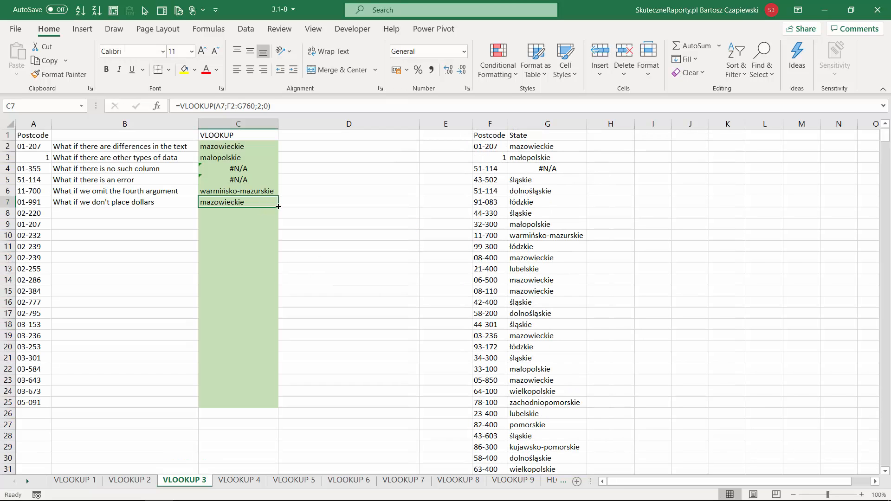
pyautogui.doubleClick(278, 206)
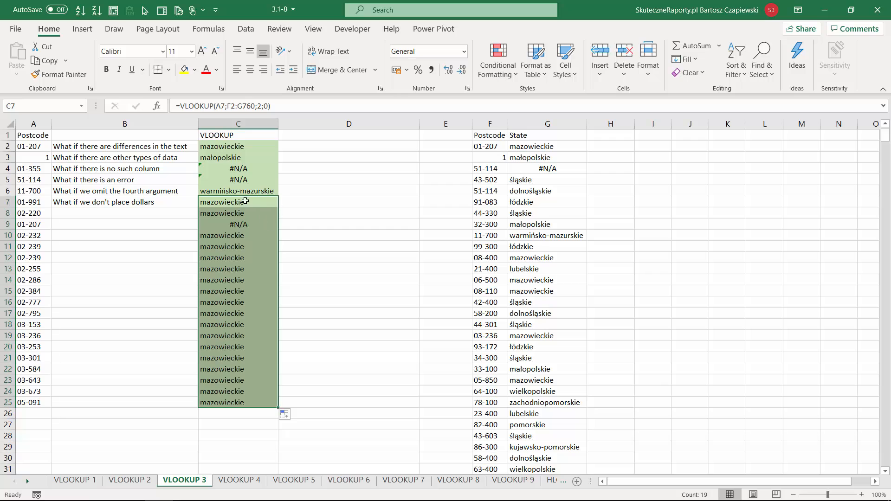
# - Examine which range the table array of the C9 formula refers to
pyautogui.click(241, 225)
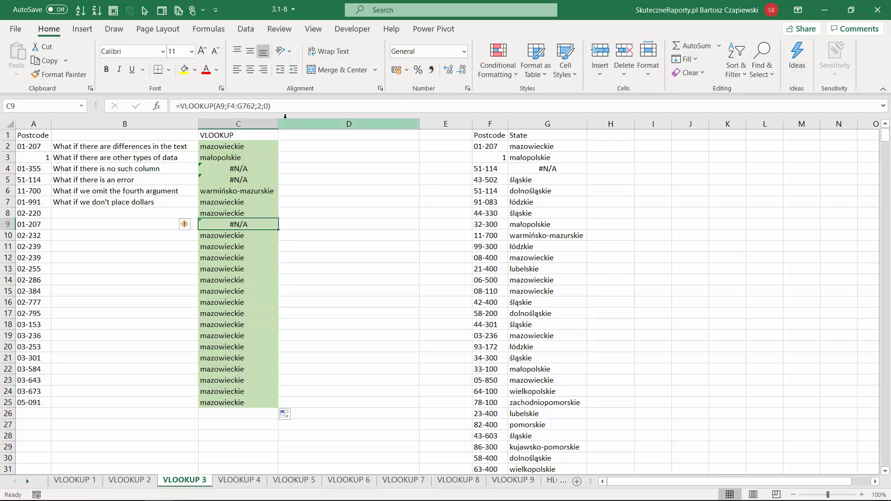
pyautogui.press('F2')
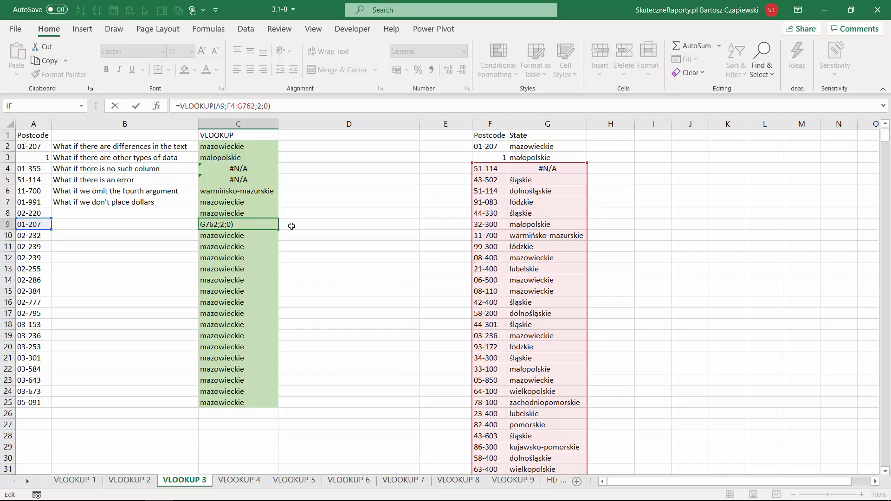
pyautogui.press('Escape')
# - Try replacing the table array in the C7 formula with the whole columns F:G, and discard the edit
pyautogui.doubleClick(242, 203)
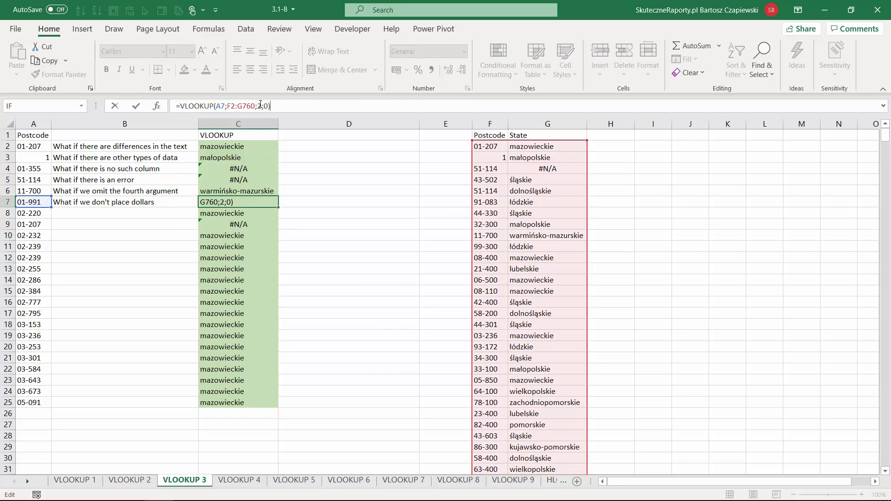
pyautogui.moveTo(227, 107); pyautogui.dragTo(256, 106)
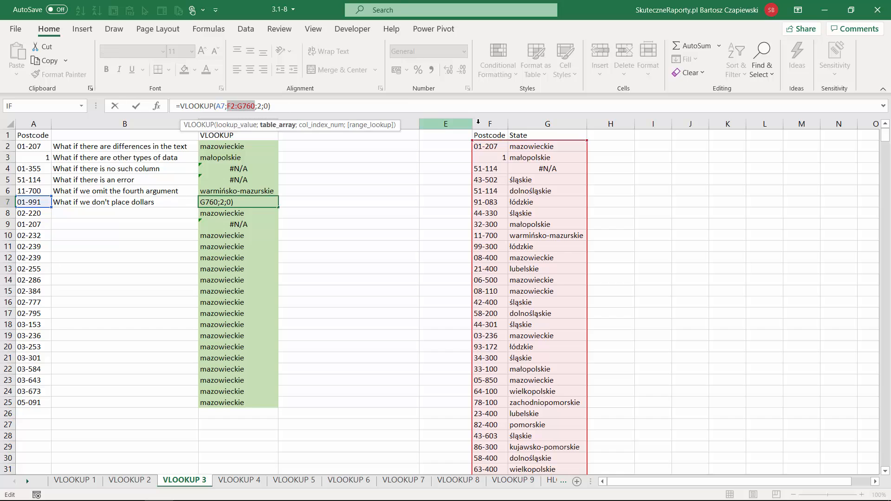
pyautogui.moveTo(490, 121); pyautogui.dragTo(551, 126)
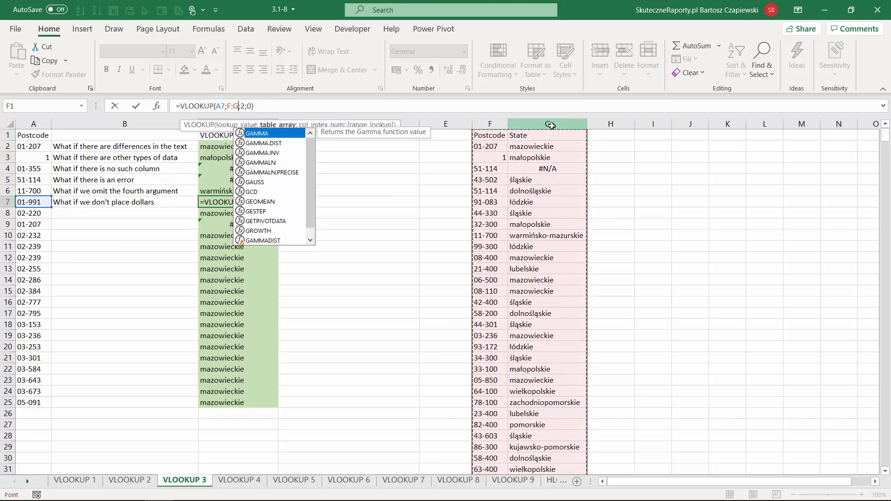
pyautogui.hotkey('ctrl', 'z')
pyautogui.press('Escape')
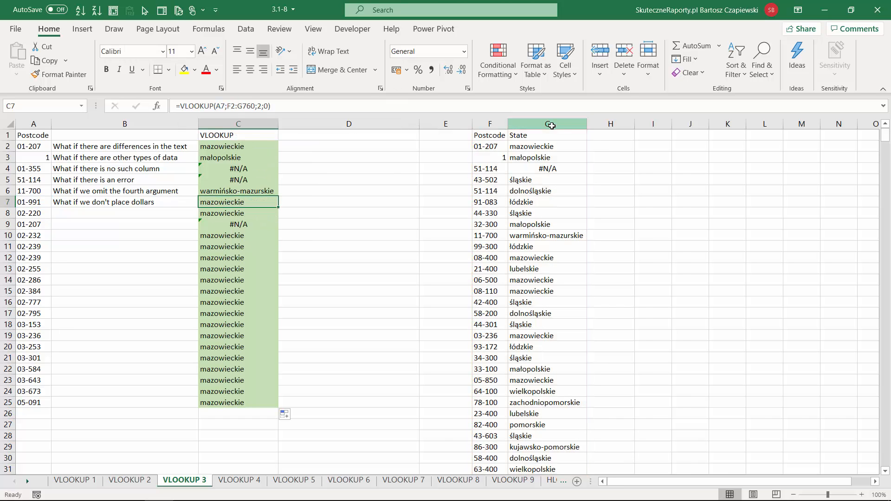
# - Anchor the table array in C7 so the formula reads =VLOOKUP(A7;$F$2:$G$760;2;0), and fill it down to C25
pyautogui.click(232, 106)
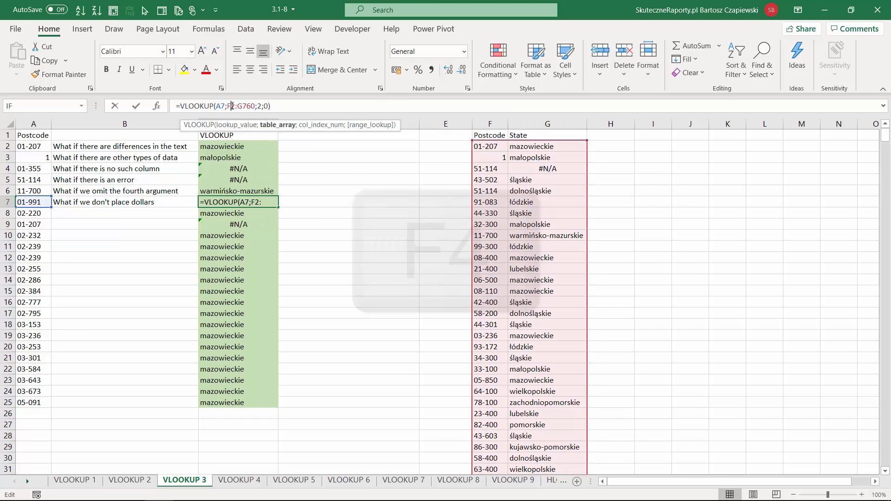
pyautogui.press('F4')
pyautogui.moveTo(232, 106); pyautogui.dragTo(256, 107)
pyautogui.press('F4')
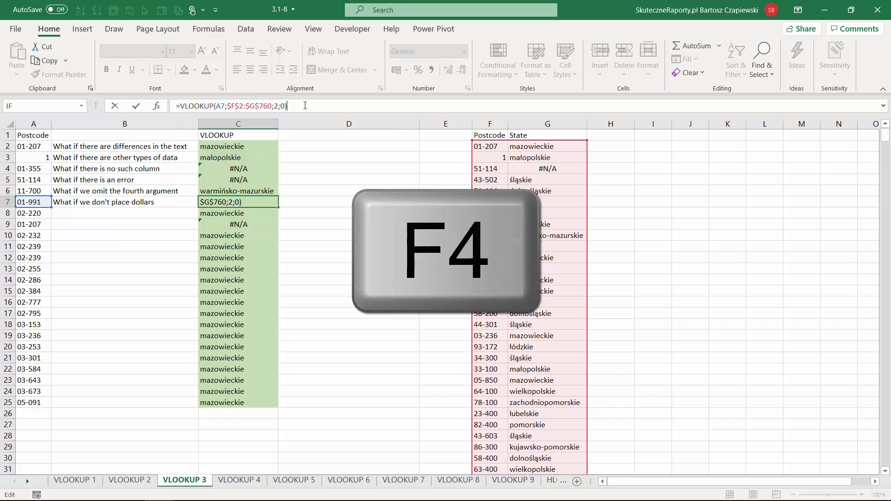
pyautogui.press('Return')
pyautogui.click(268, 203)
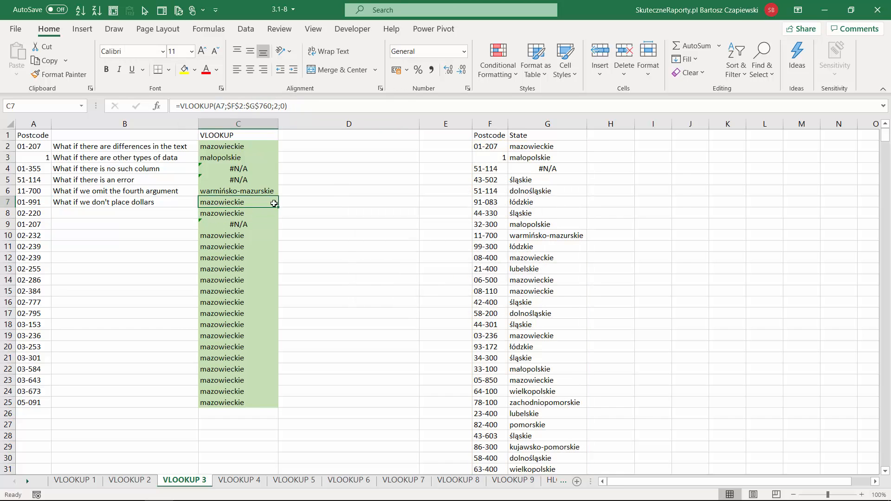
pyautogui.doubleClick(279, 207)
pyautogui.click(261, 201)
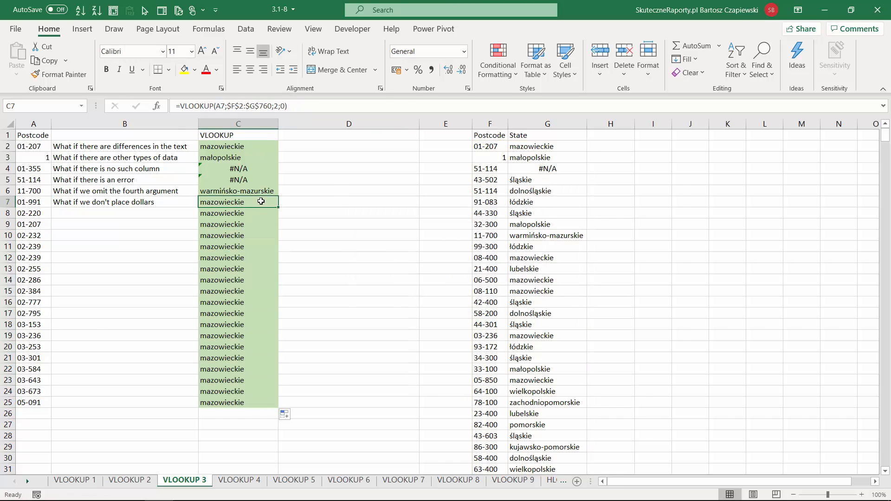